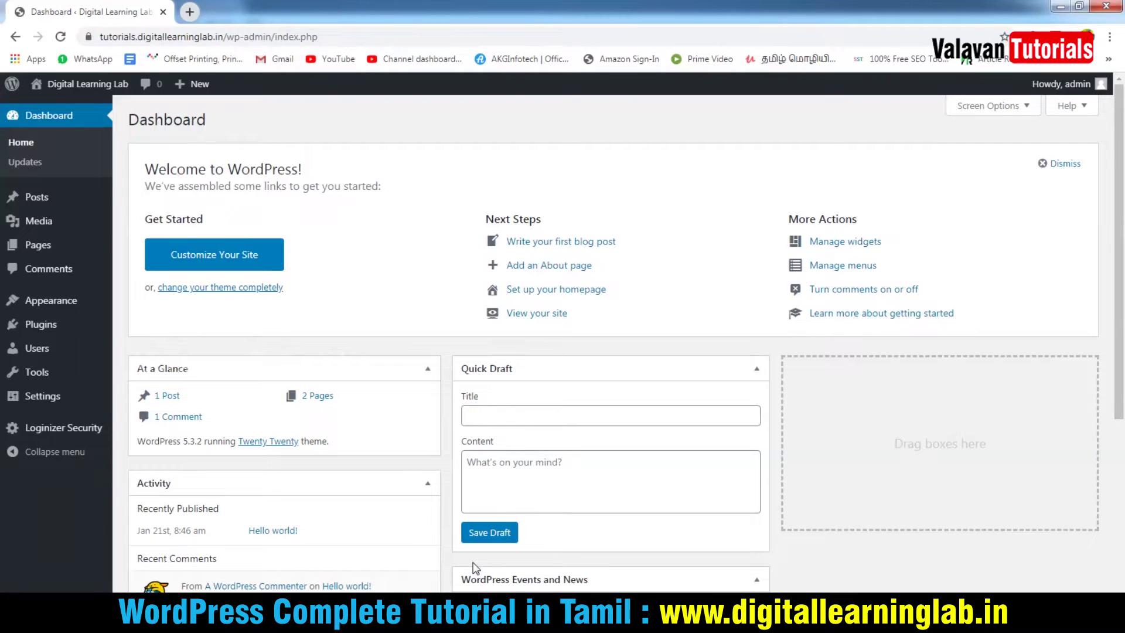
Step: Deactivate the Classic Editor plugin in the installed plugins list
mouse_move(37, 326)
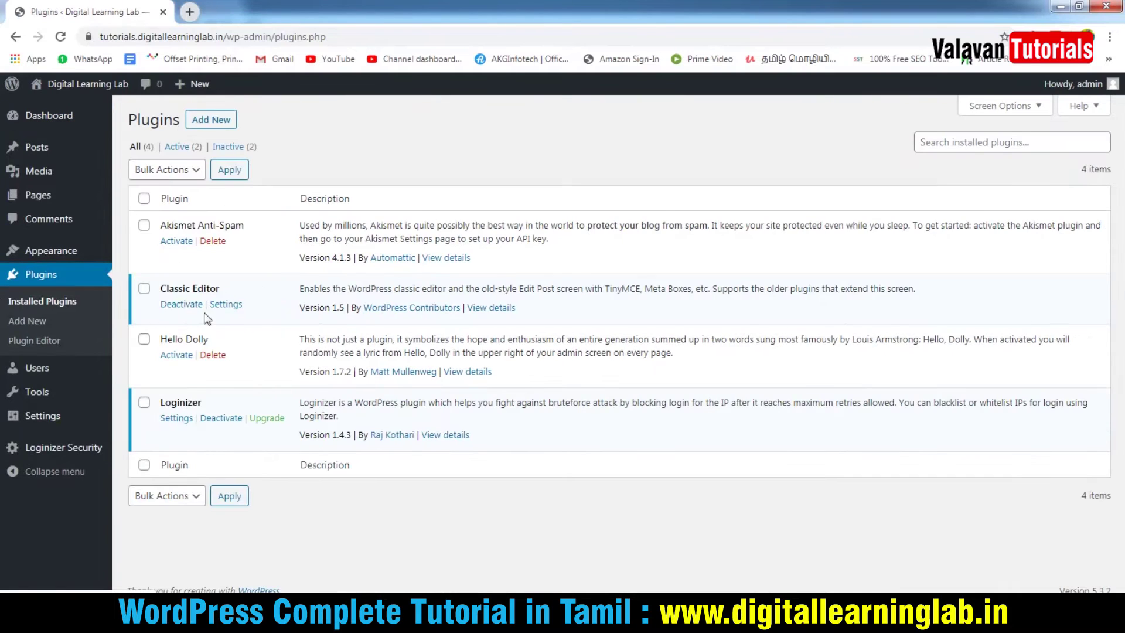
left_click(191, 309)
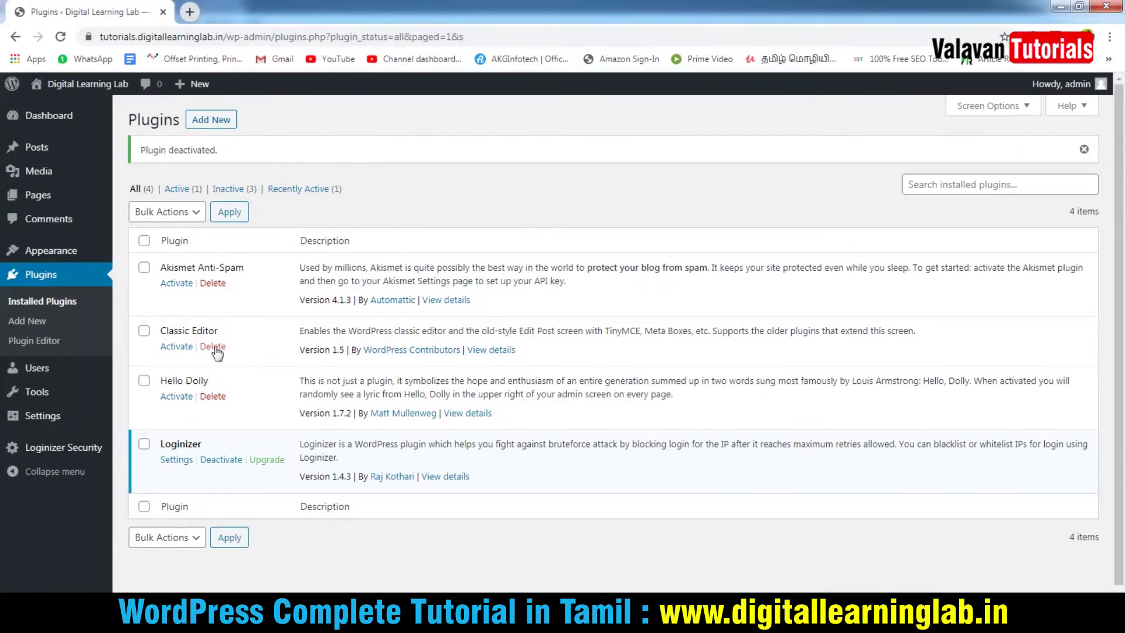
Step: Create a new post, dismiss the welcome tip and enter the title Home
mouse_move(61, 183)
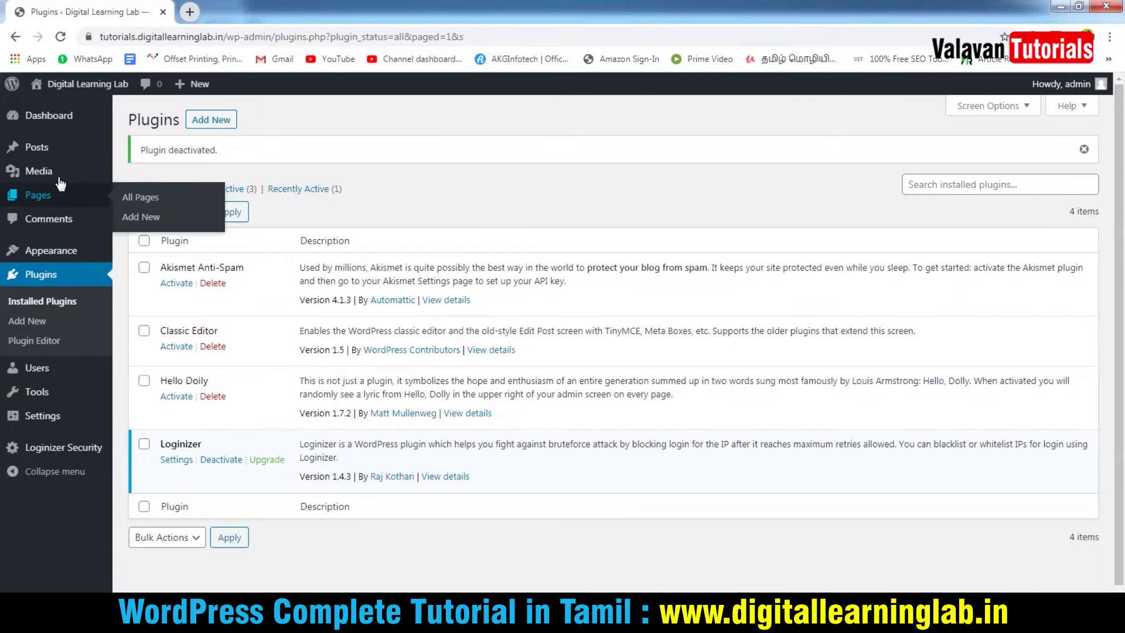
left_click(48, 150)
left_click(202, 122)
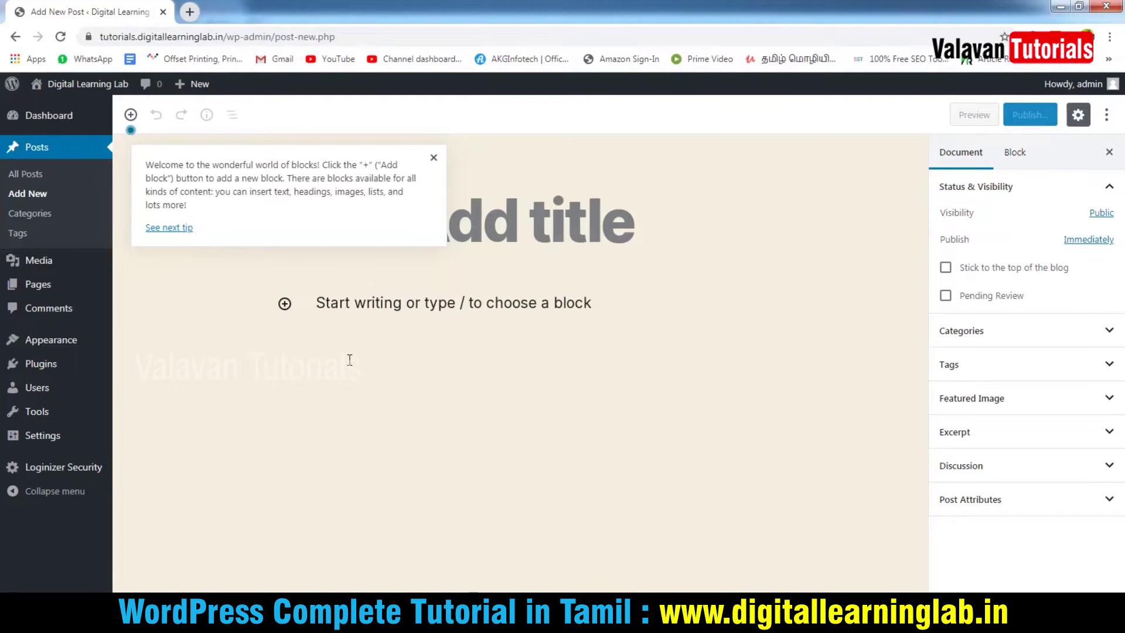
left_click(433, 157)
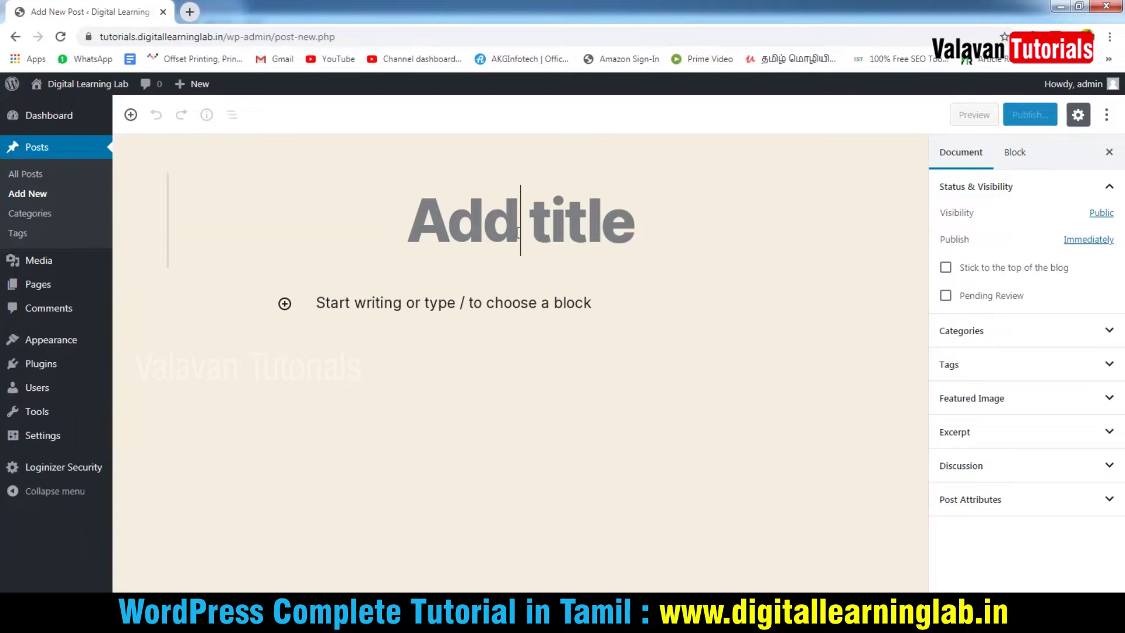
type("Home")
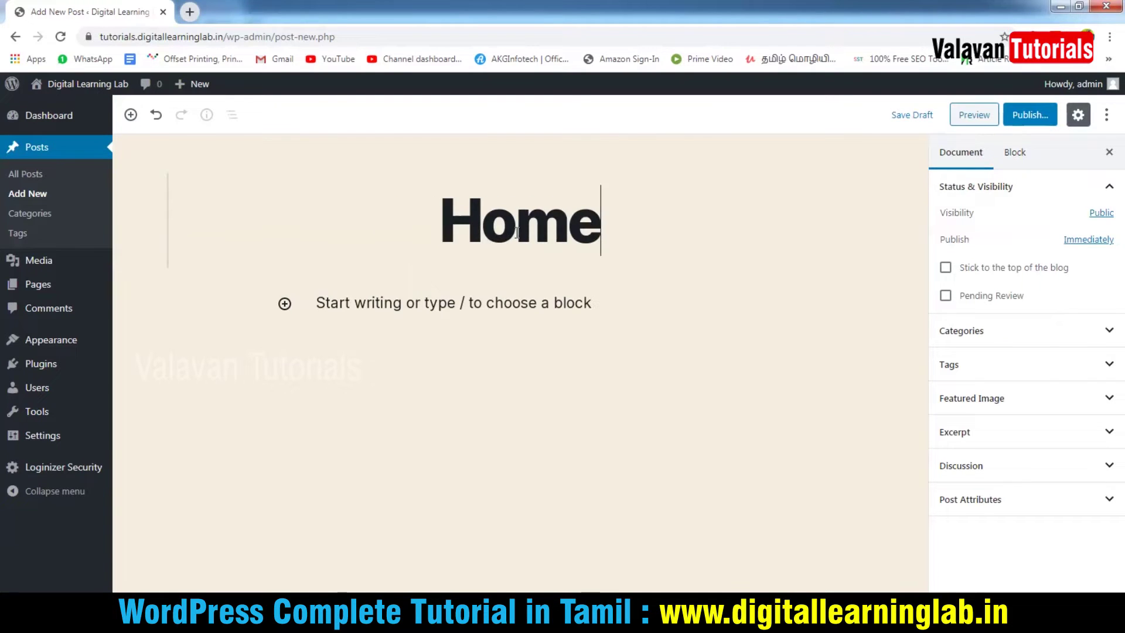
Step: Examine the available block types in the block inserter, including the Formatting, Layout Elements, Widgets and Embeds categories
left_click(376, 307)
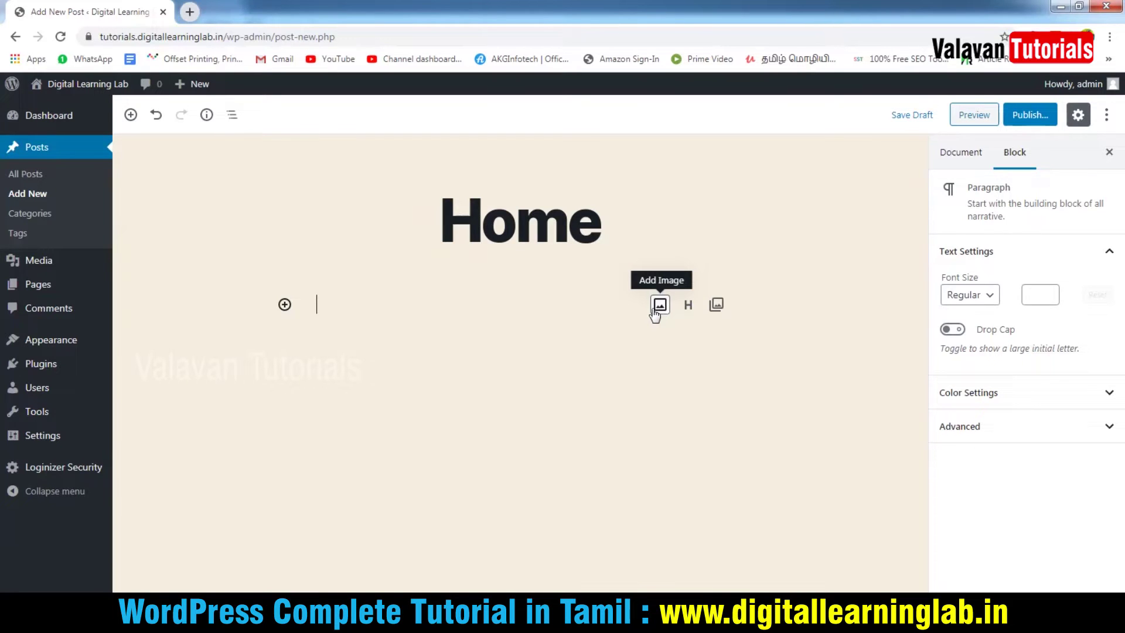
left_click(286, 305)
scroll(493, 527, "down", 1)
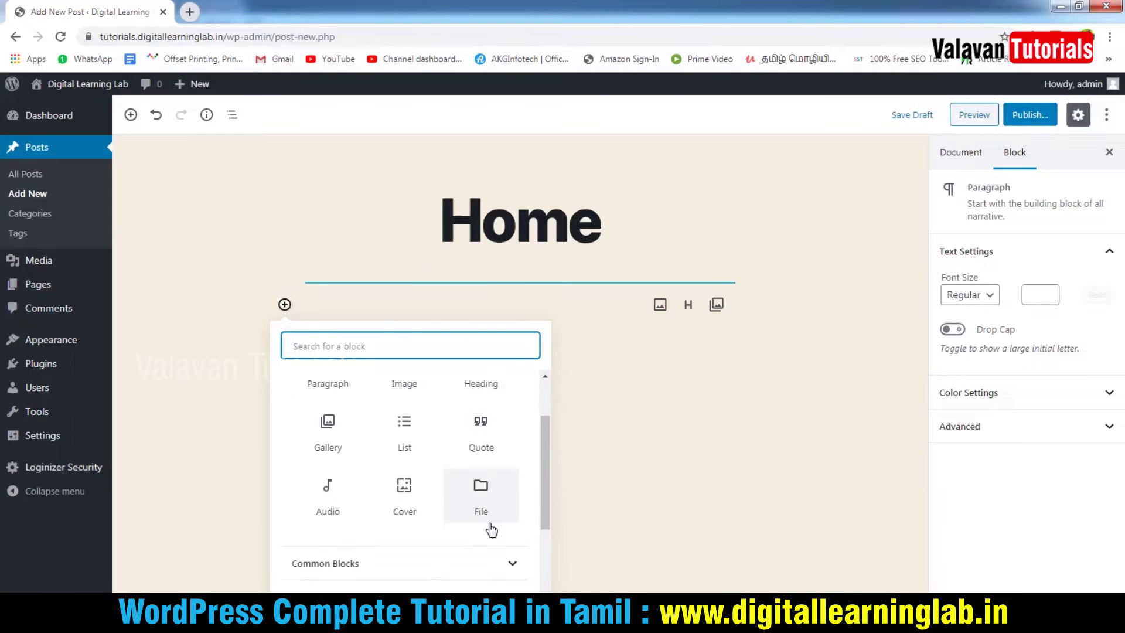
scroll(381, 515, "down", 2)
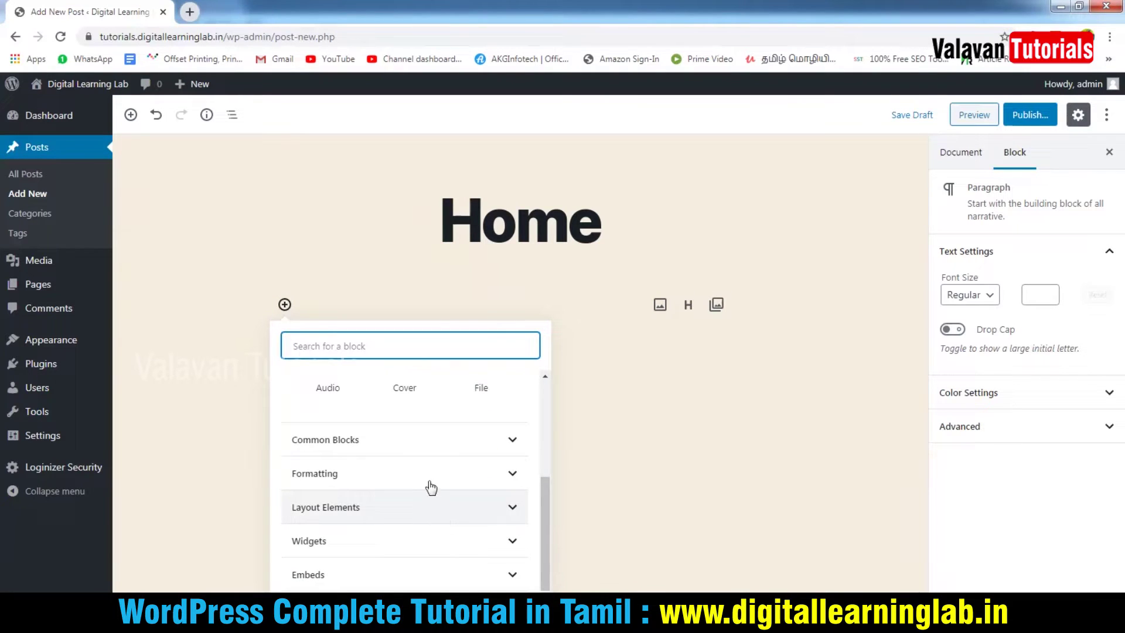
left_click(432, 440)
left_click(422, 394)
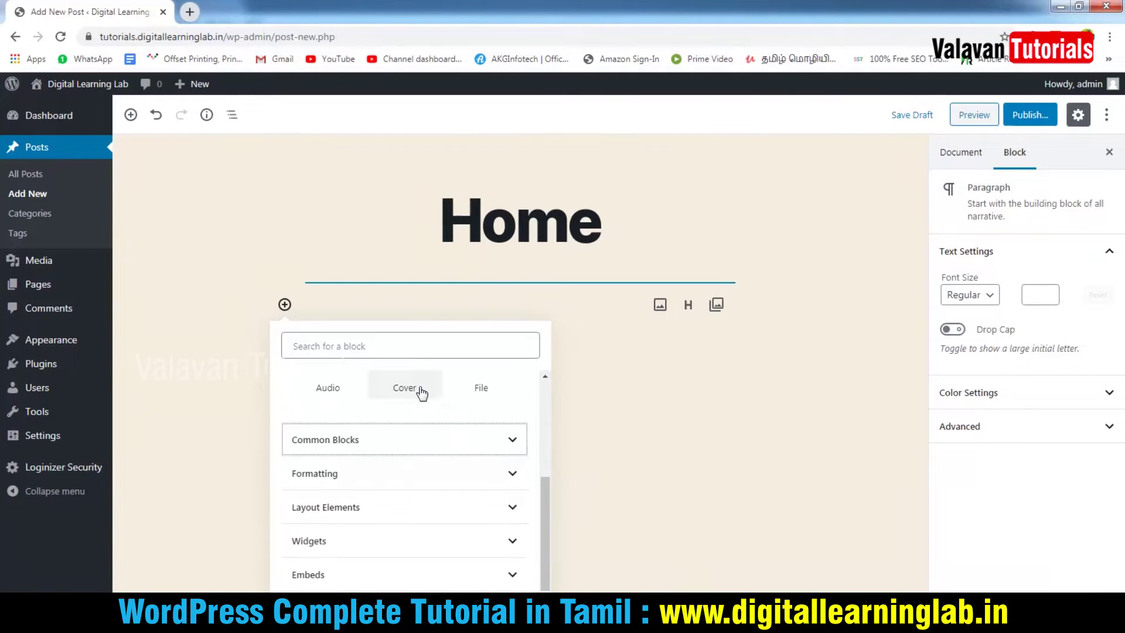
left_click(389, 475)
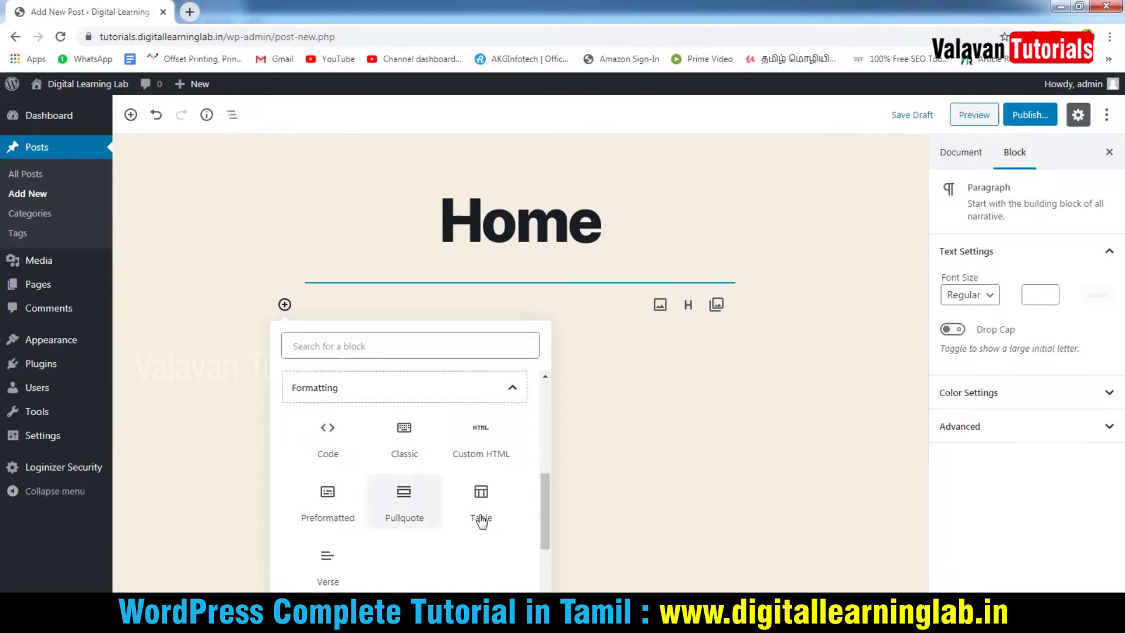
scroll(477, 523, "down", 2)
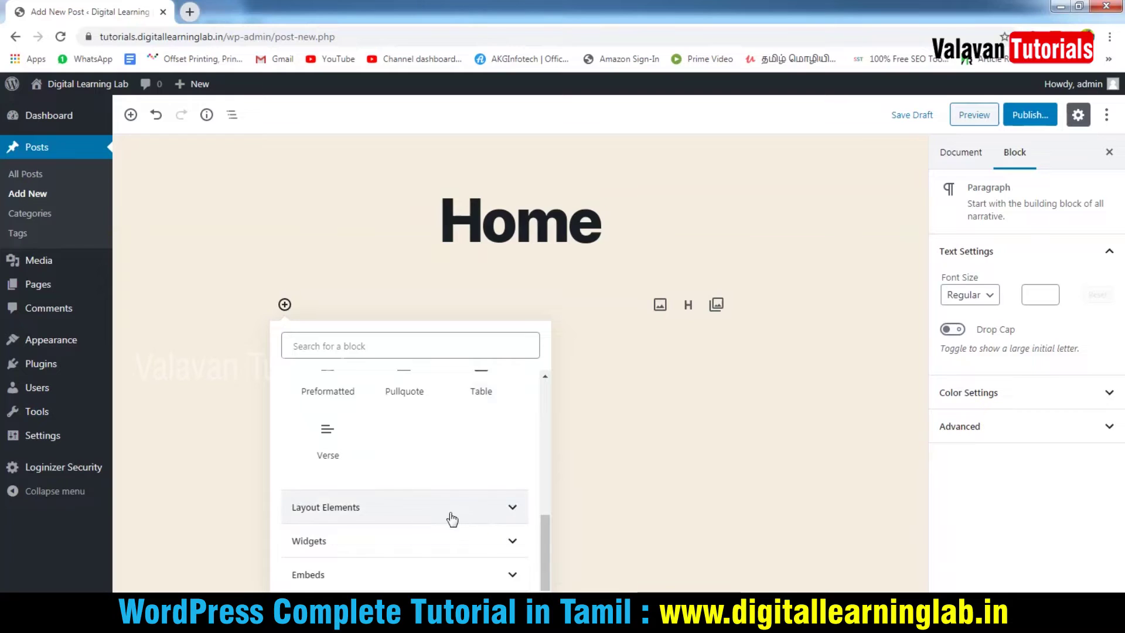
left_click(410, 508)
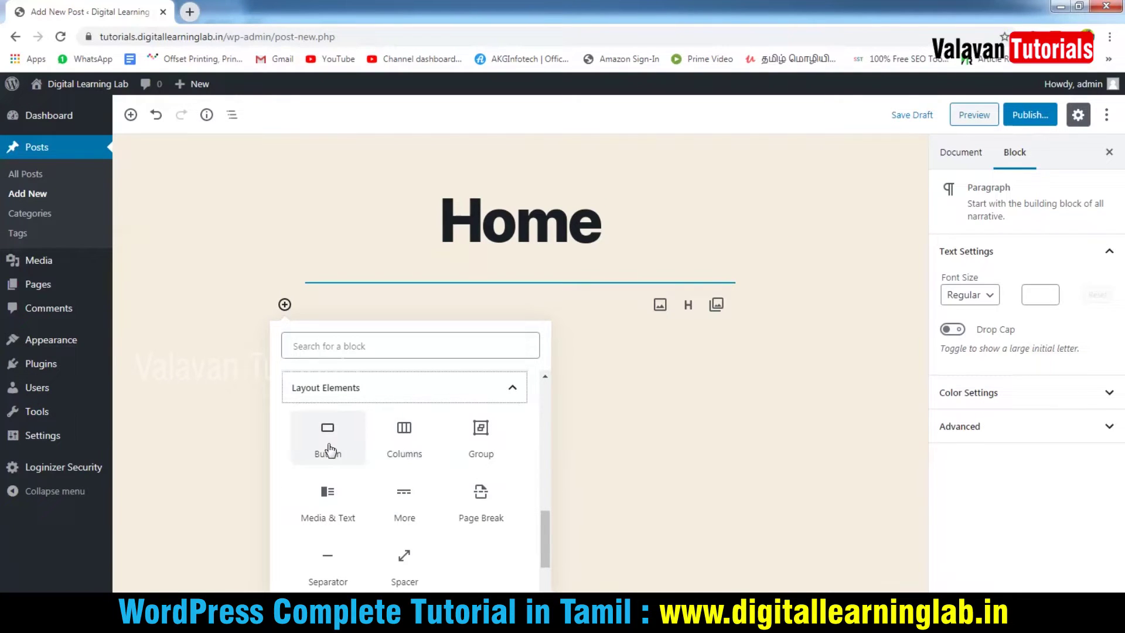
scroll(479, 511, "down", 2)
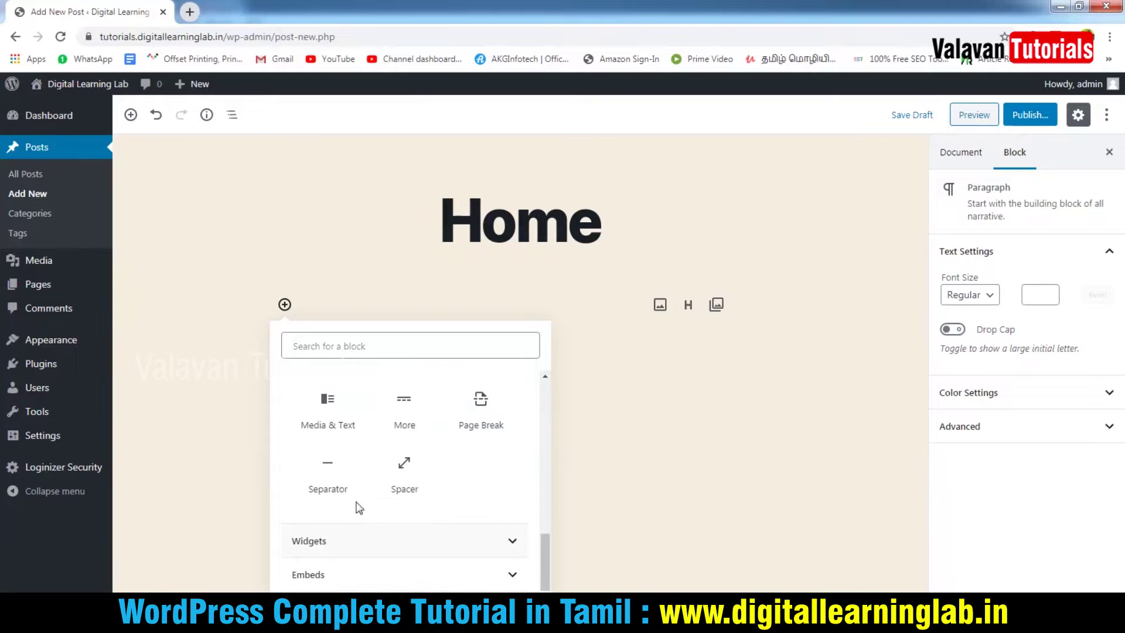
left_click(395, 540)
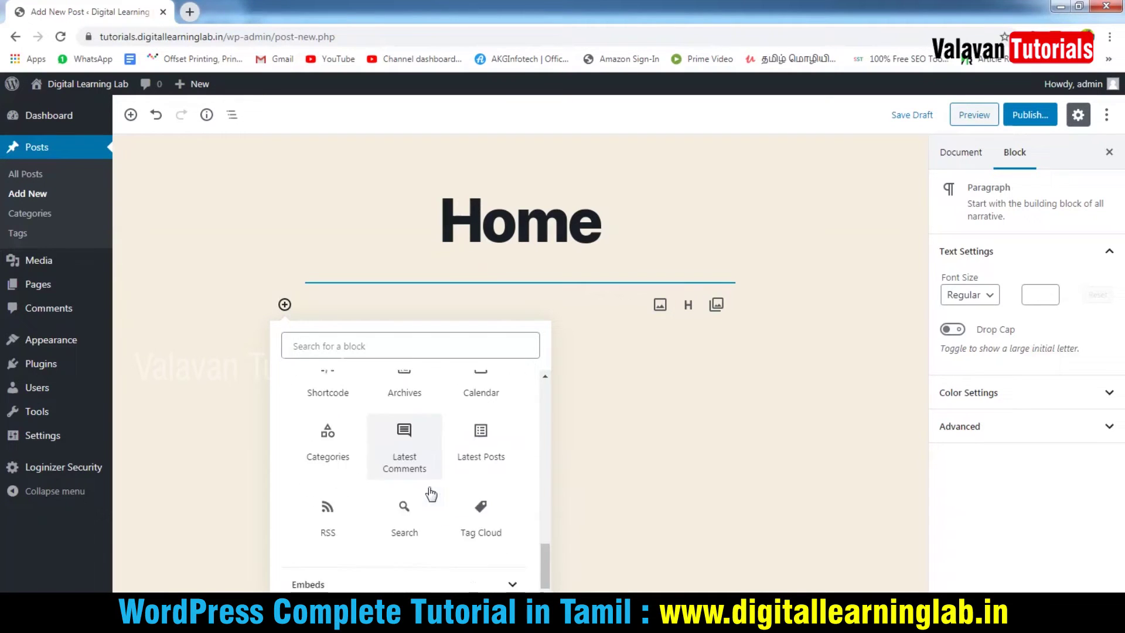
left_click(359, 578)
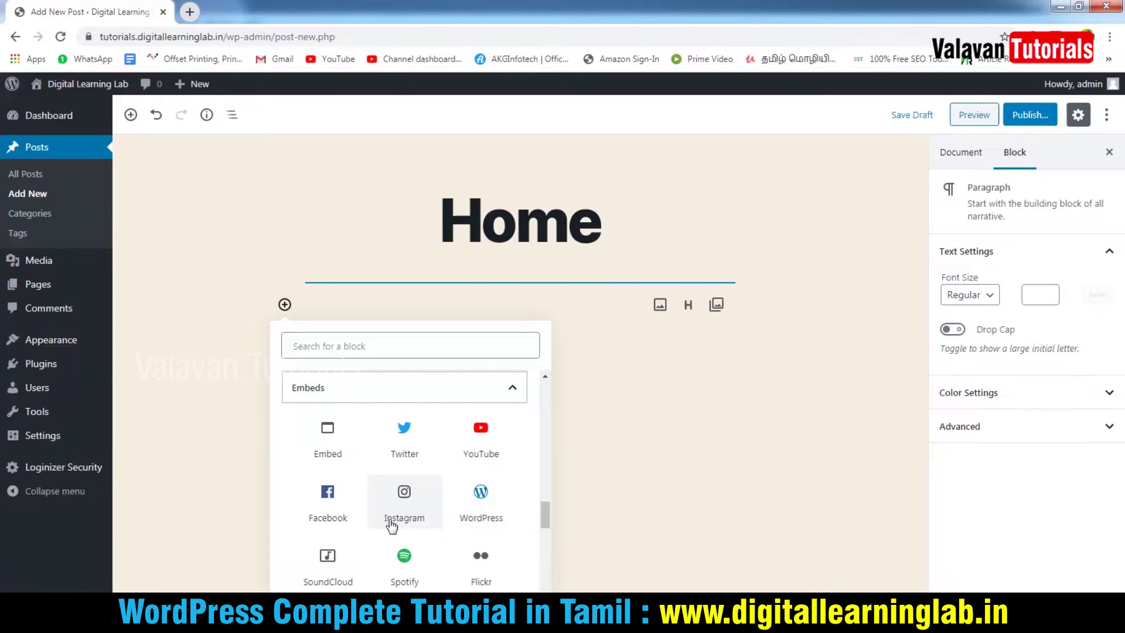
scroll(391, 504, "up", 4)
scroll(393, 489, "up", 10)
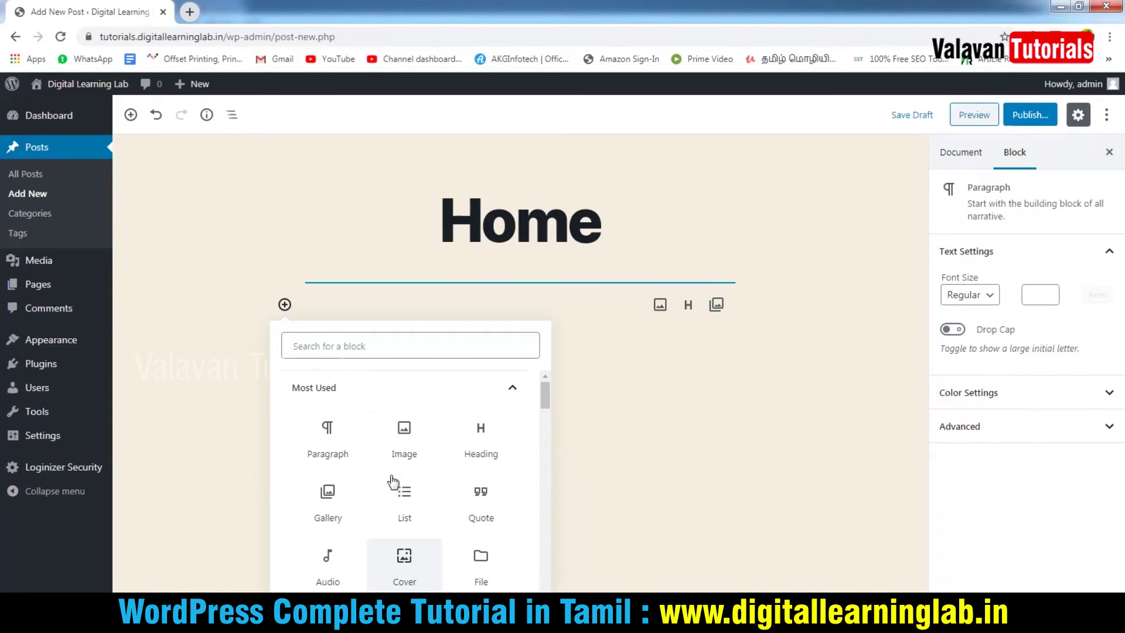
Step: Insert a Paragraph block below the Home title and enter the text fd
left_click(328, 437)
type("fd")
Step: Search the web for dummy text in a new browser tab and open lipsum.com
left_click(189, 12)
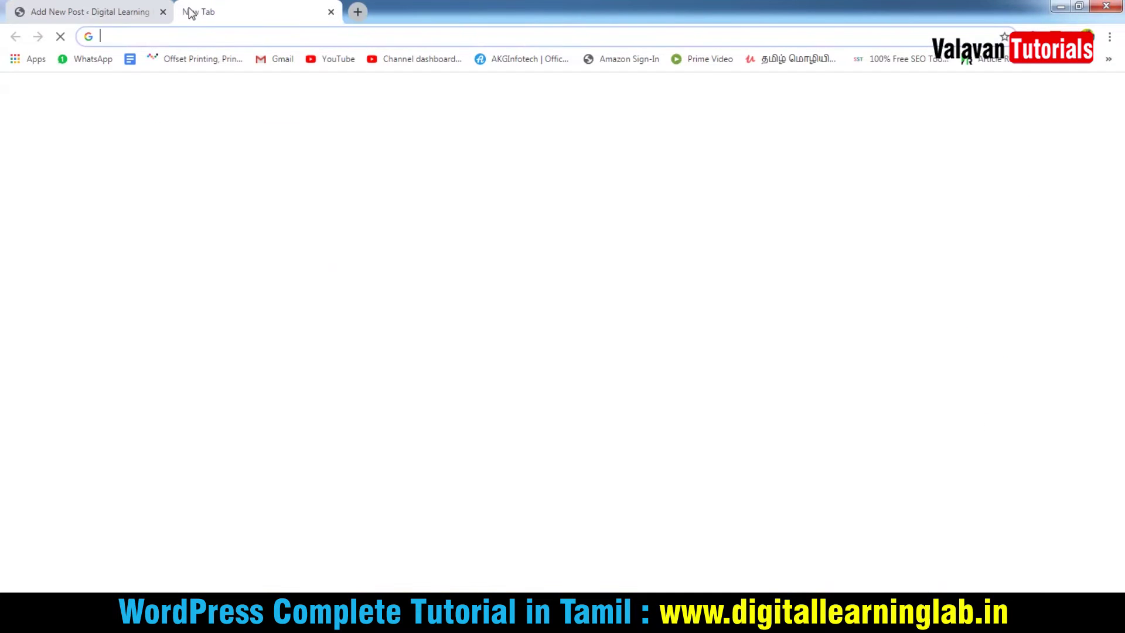
type("dumm")
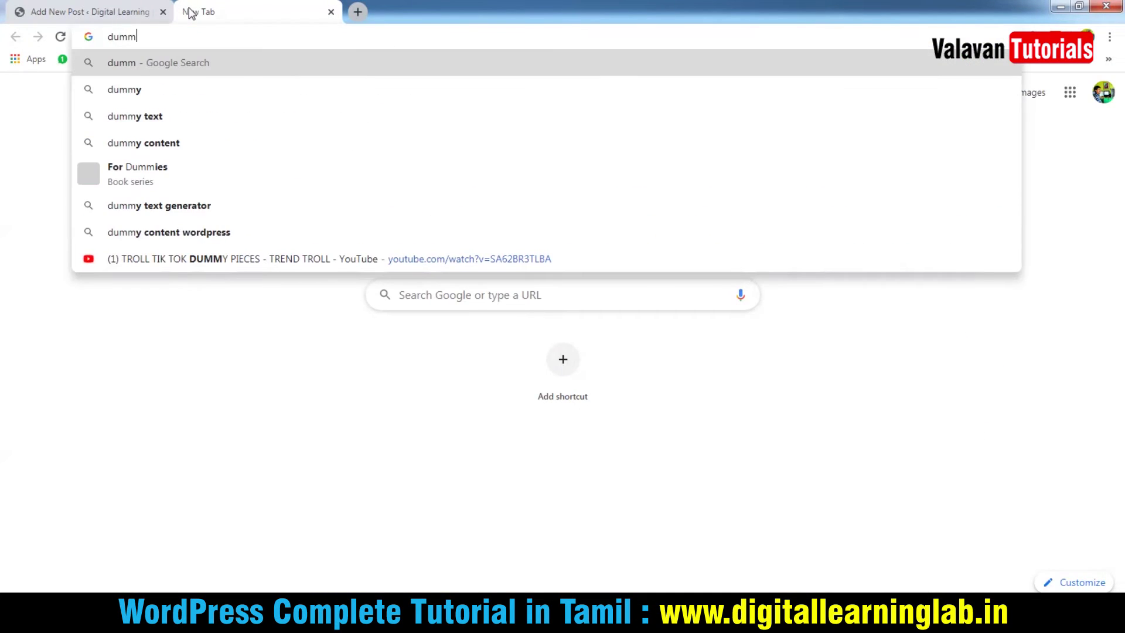
key("Down")
key("Down")
key("Return")
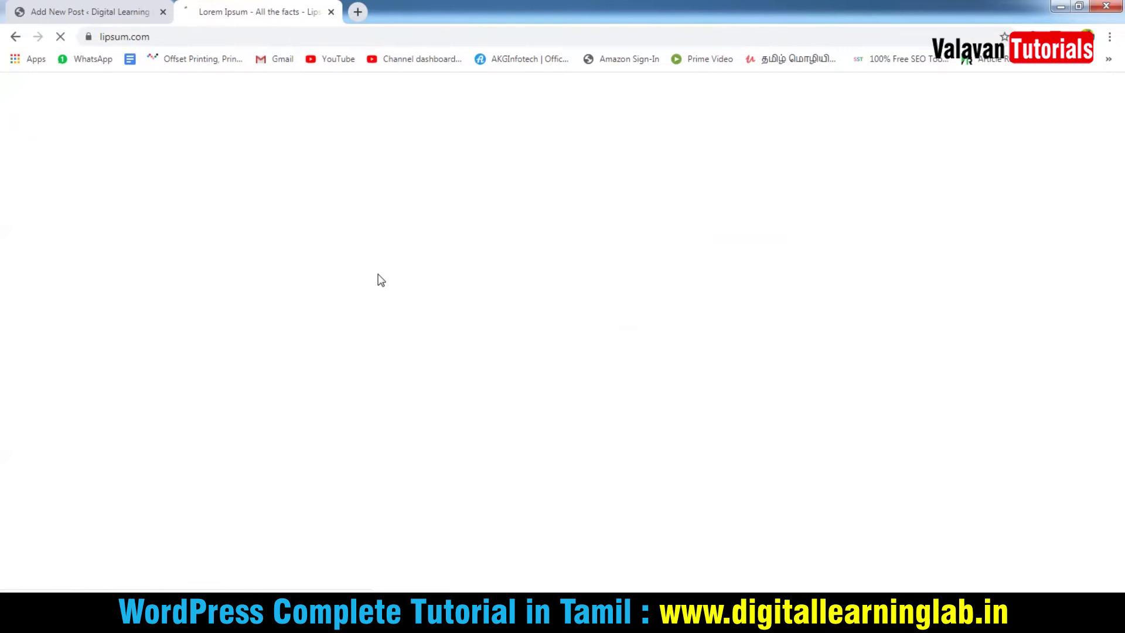
Step: Copy the "What is Lorem Ipsum?" heading and its paragraph from lipsum.com and paste them into the post in place of fd
left_click_drag(242, 280, 541, 419)
key("ctrl+c")
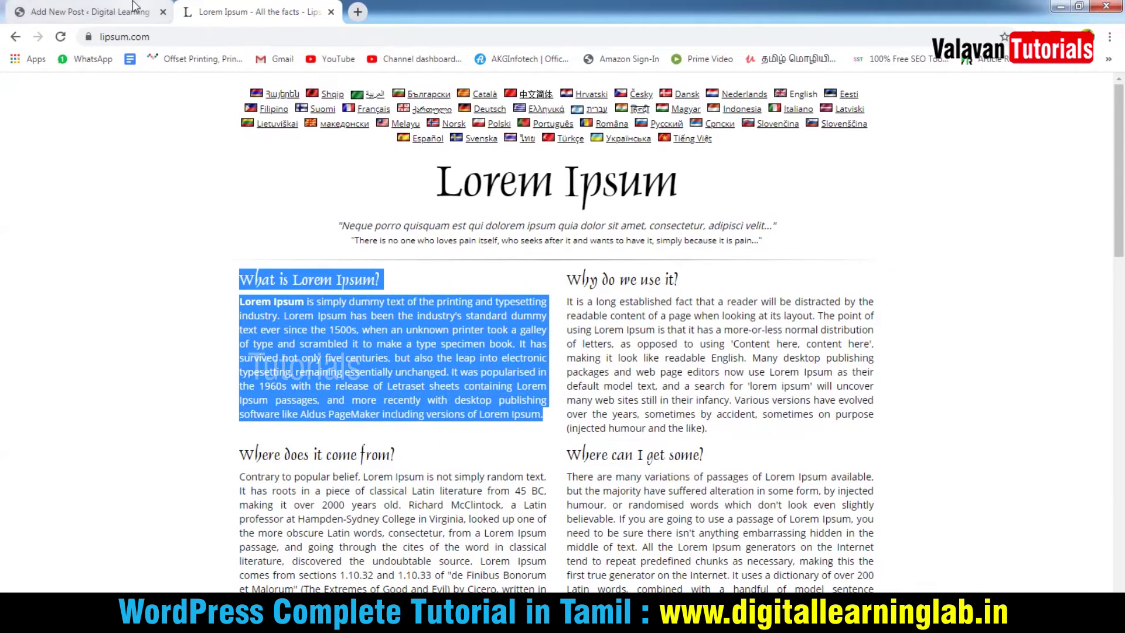
left_click(88, 11)
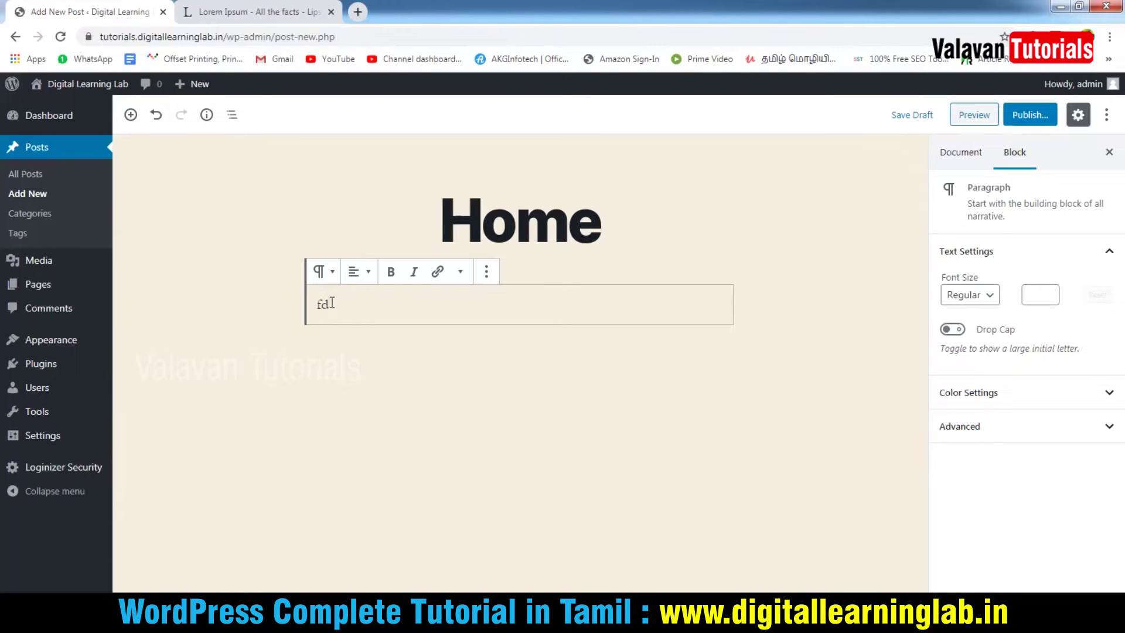
key("ctrl+v")
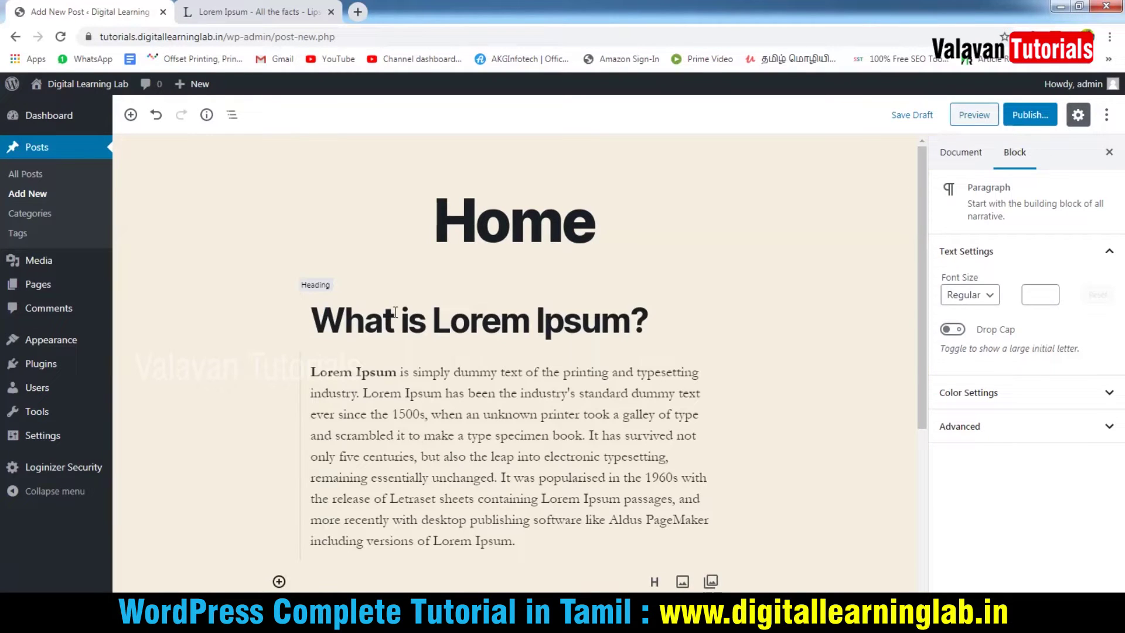
Step: Try moving the Lorem Ipsum paragraph block above the "What is Lorem Ipsum?" heading
left_click(379, 316)
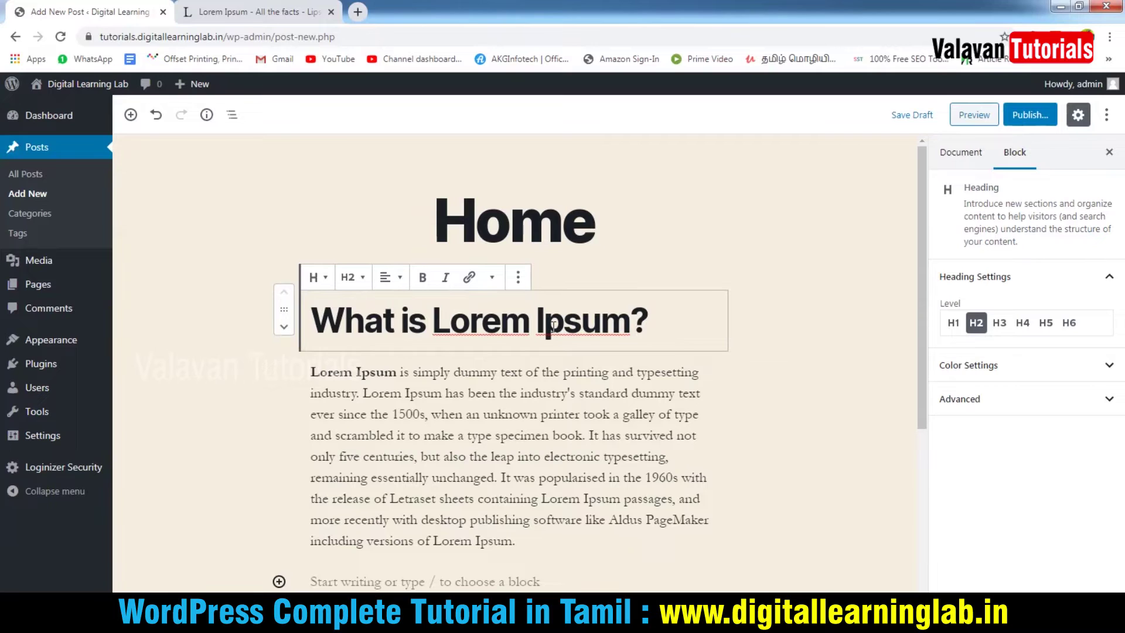
left_click(402, 394)
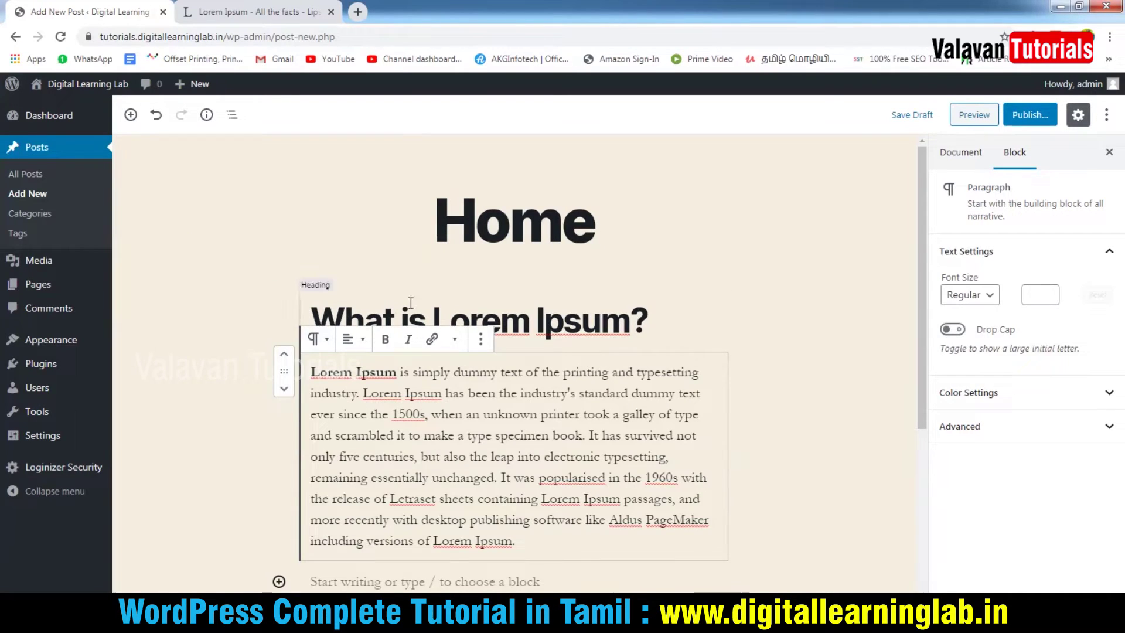
left_click(285, 357)
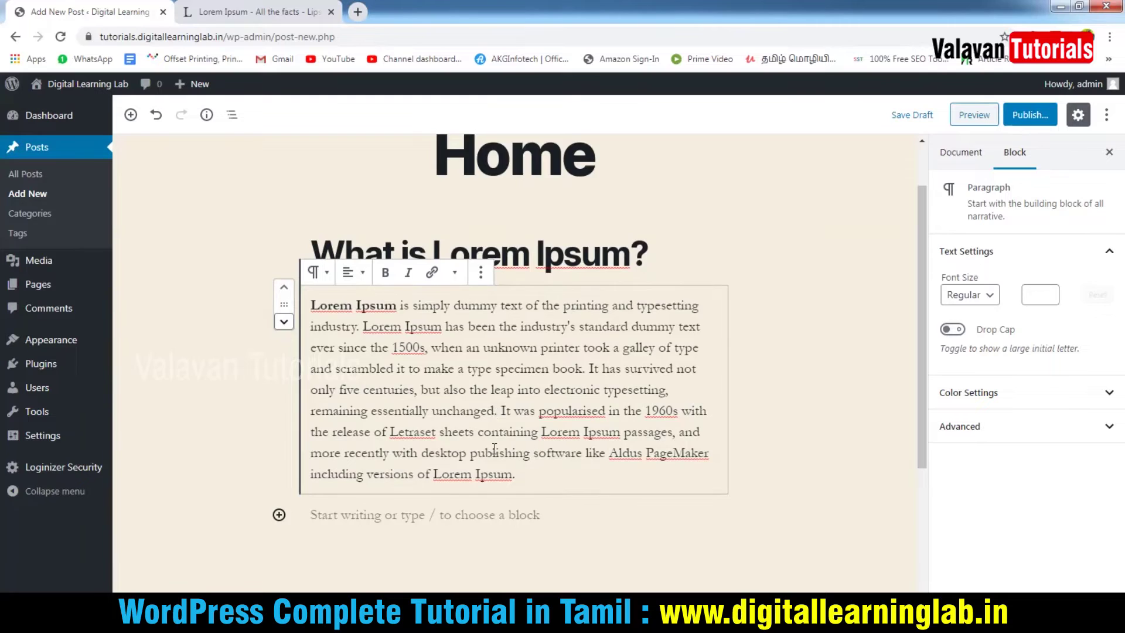
Step: Insert an Image block below the paragraph and open its media dialog at the file upload view
left_click(279, 445)
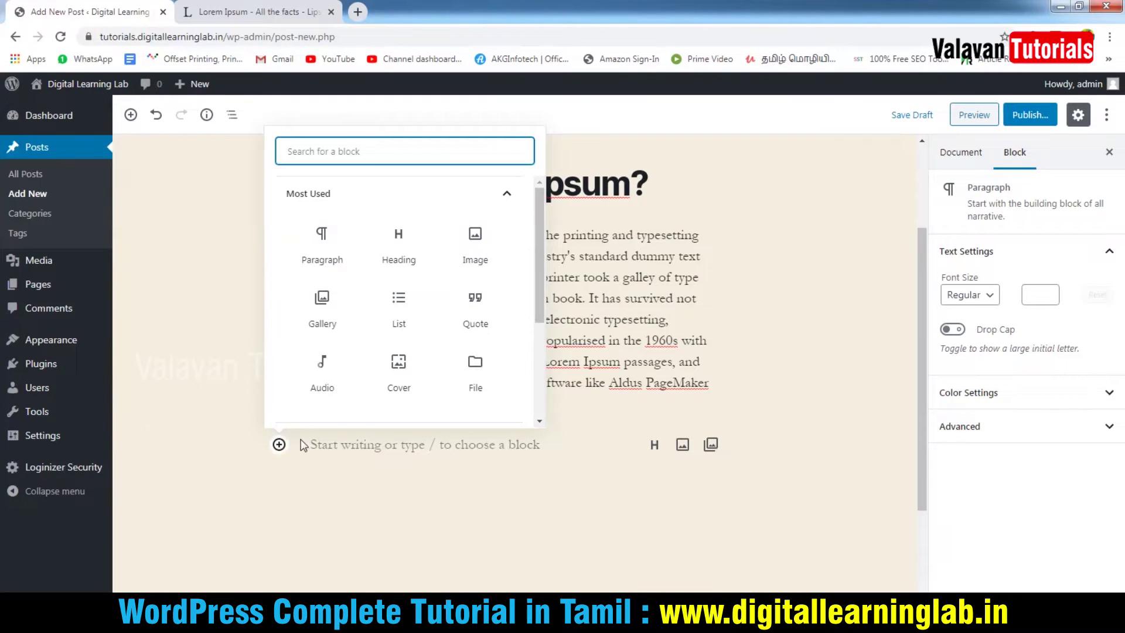
left_click(479, 252)
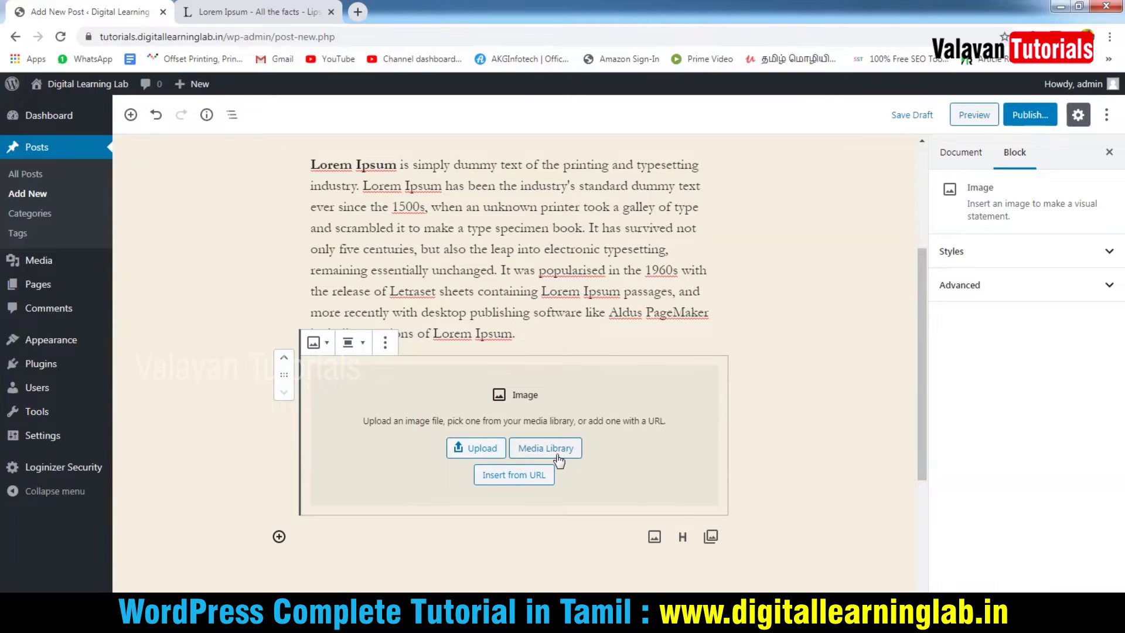
left_click(536, 450)
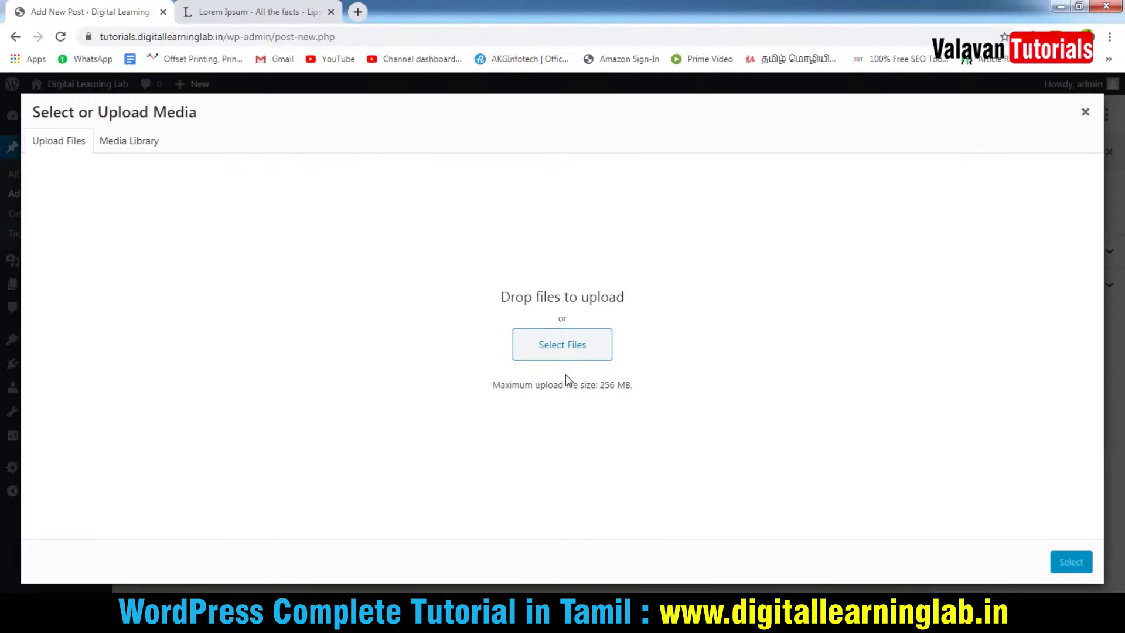
left_click(141, 145)
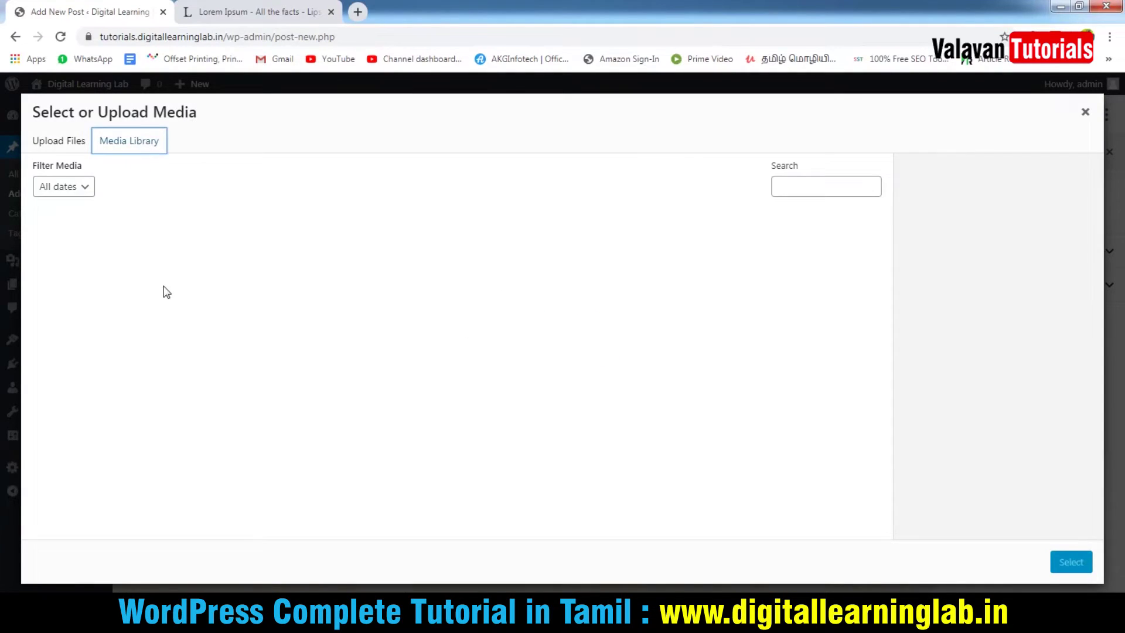
left_click(68, 143)
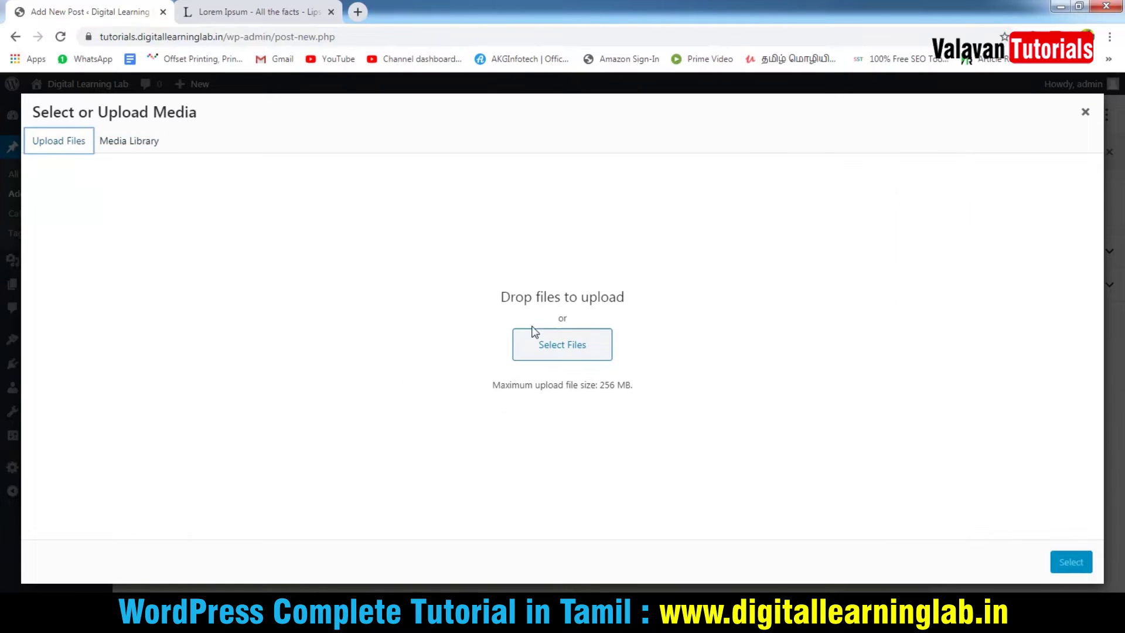
Step: Upload the "install WordPress copy" JPEG image from the Desktop folder to the media library
left_click(568, 338)
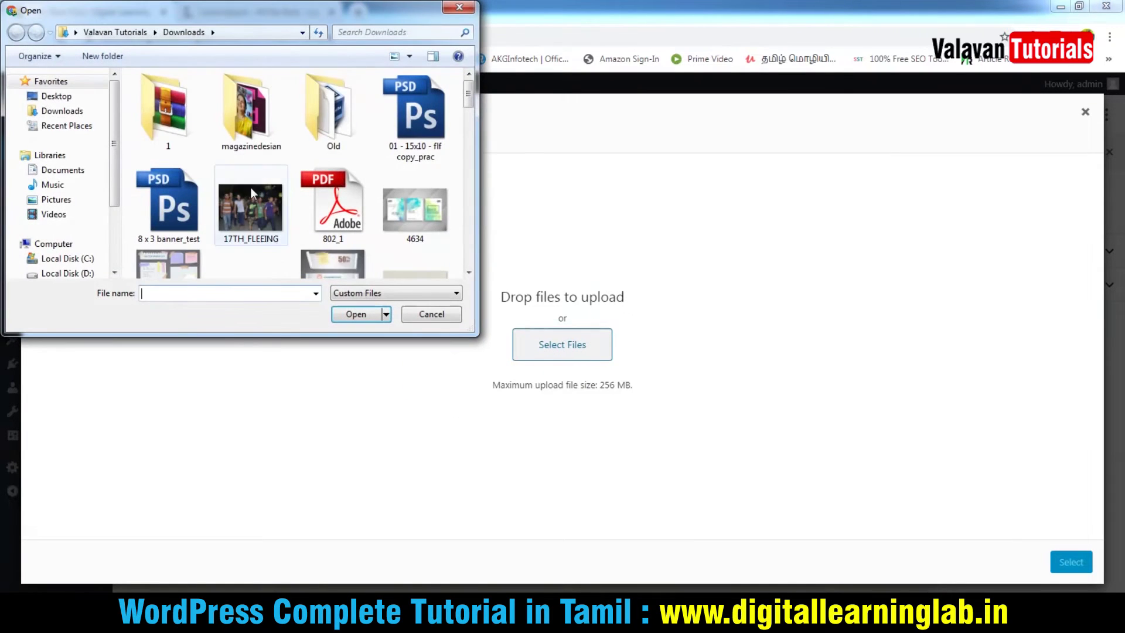
left_click(251, 188)
left_click(56, 96)
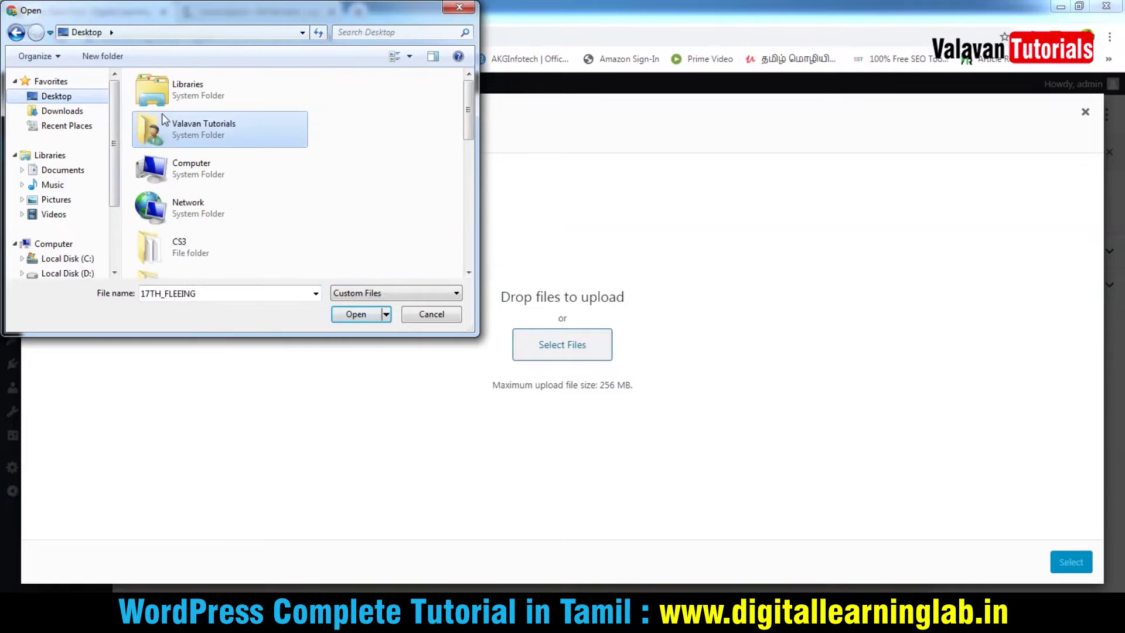
scroll(209, 218, "down", 5)
left_click(211, 141)
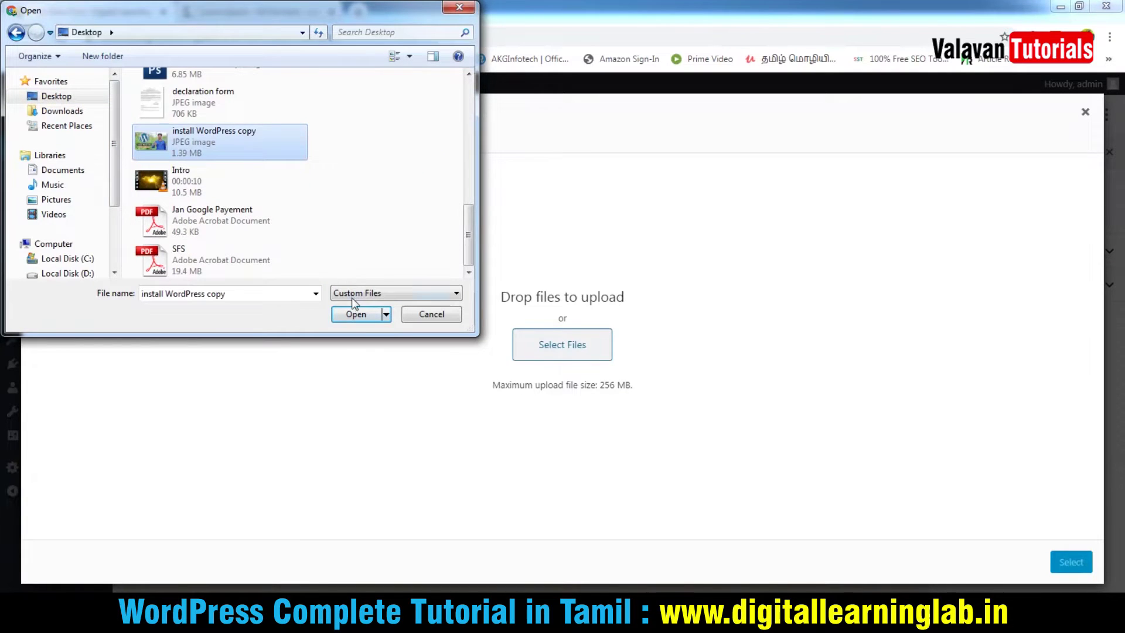
left_click(355, 314)
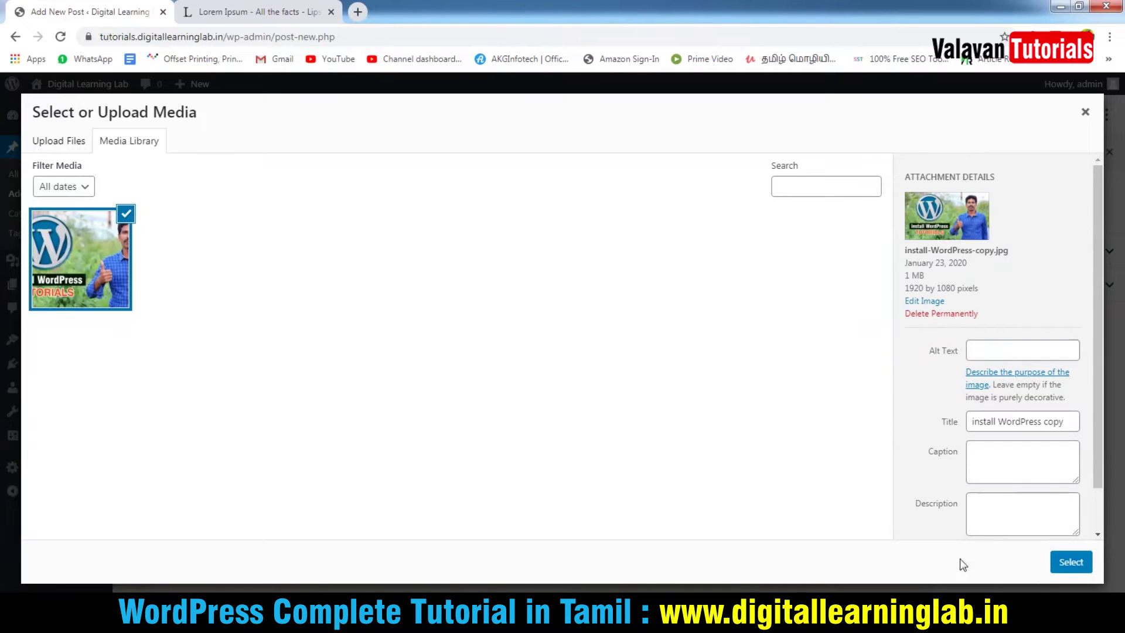
Step: Insert the selected image into the post and add a Custom HTML block below it, searching the blocks for "form"
left_click(1070, 562)
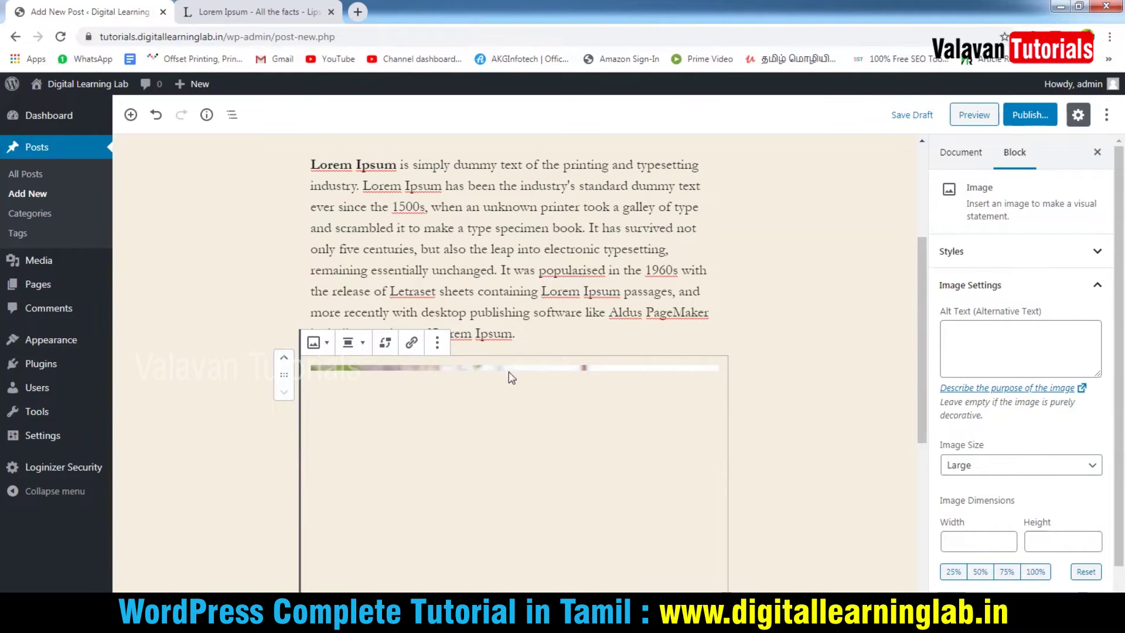
scroll(515, 406, "down", 5)
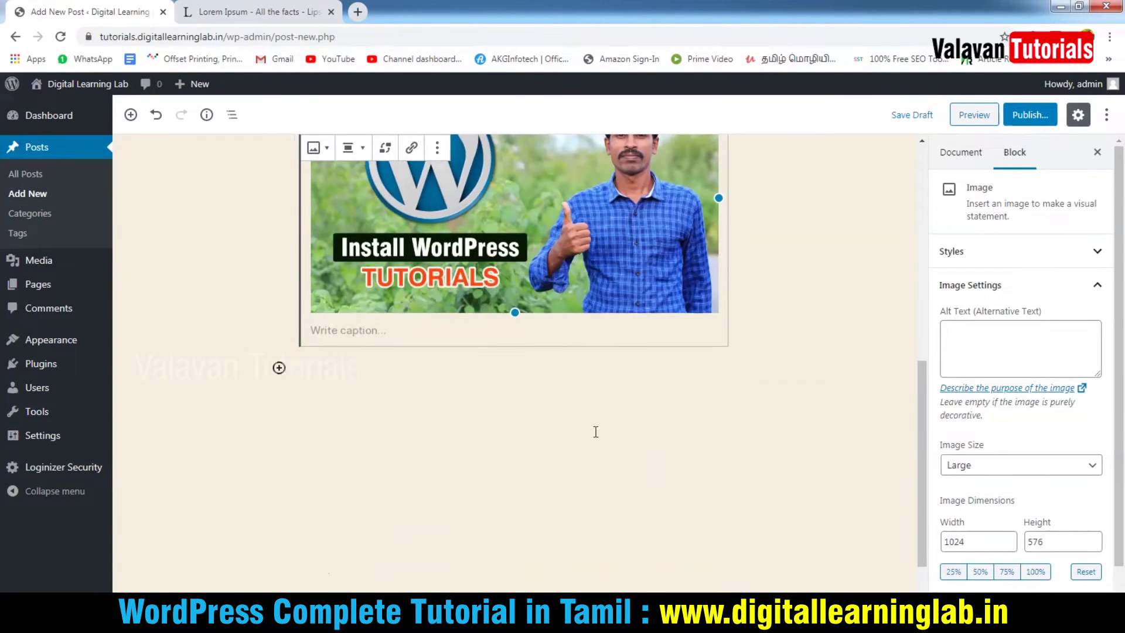
left_click(279, 368)
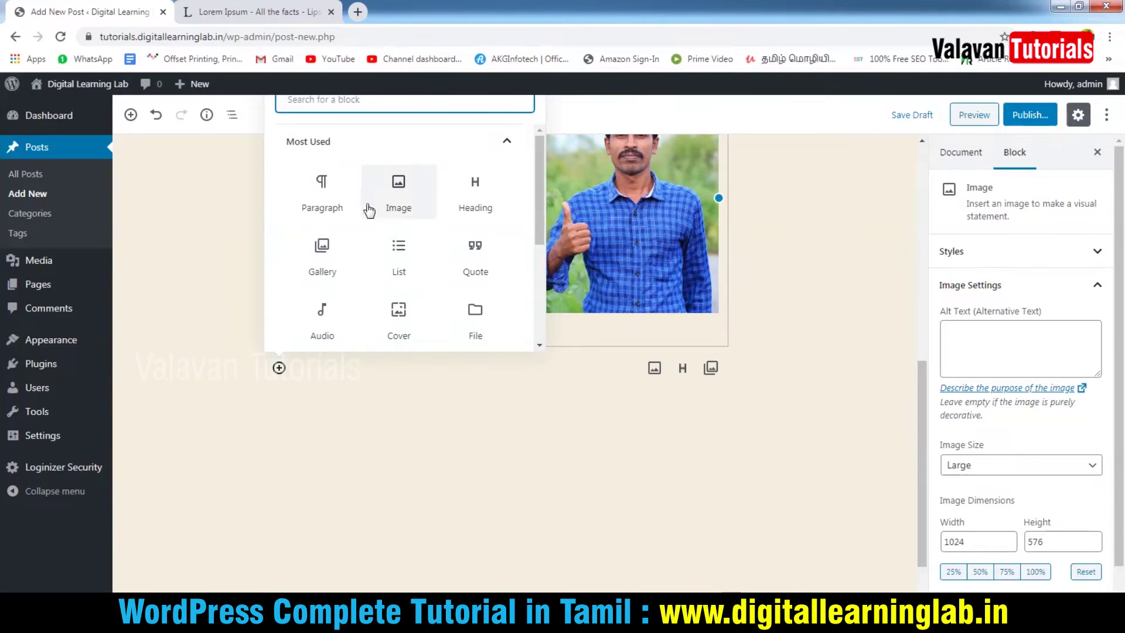
scroll(739, 338, "up", 4)
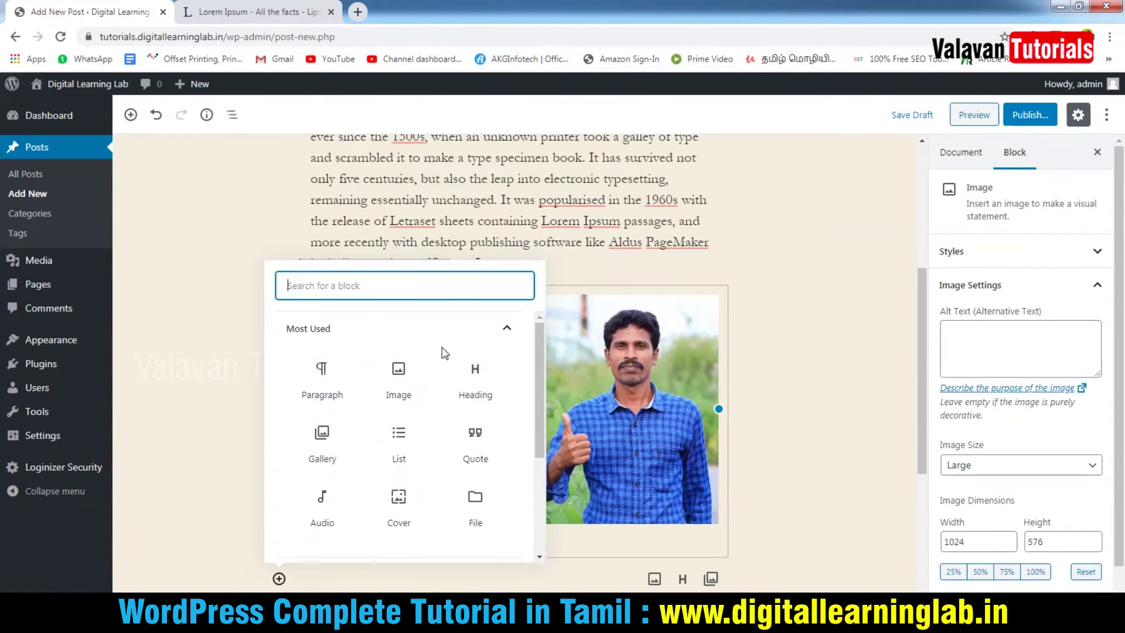
type("form")
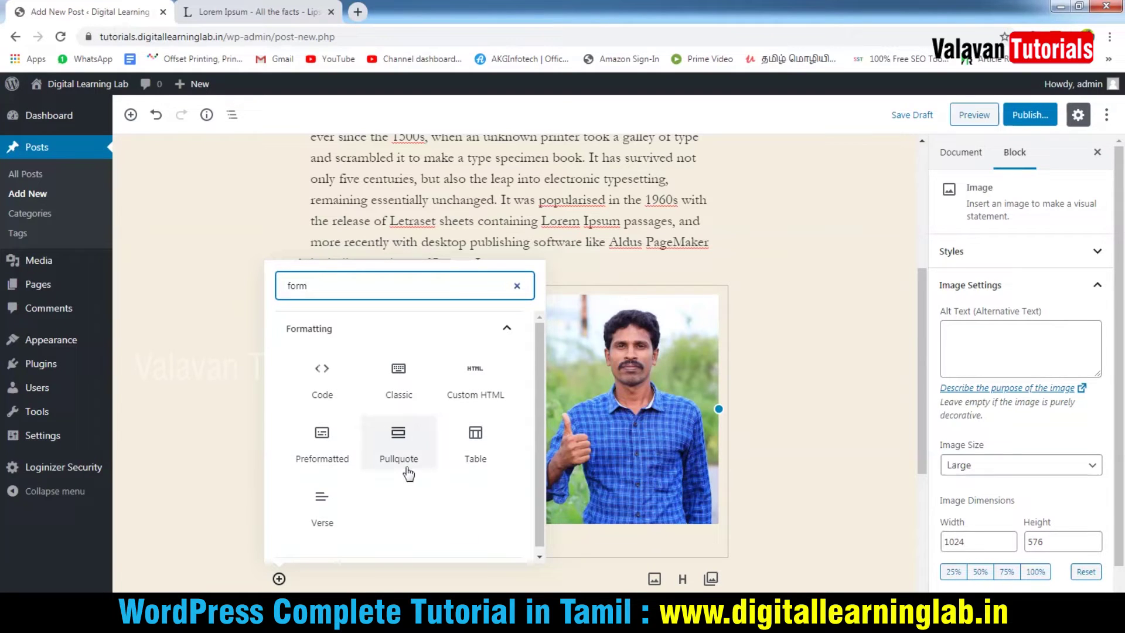
left_click(477, 381)
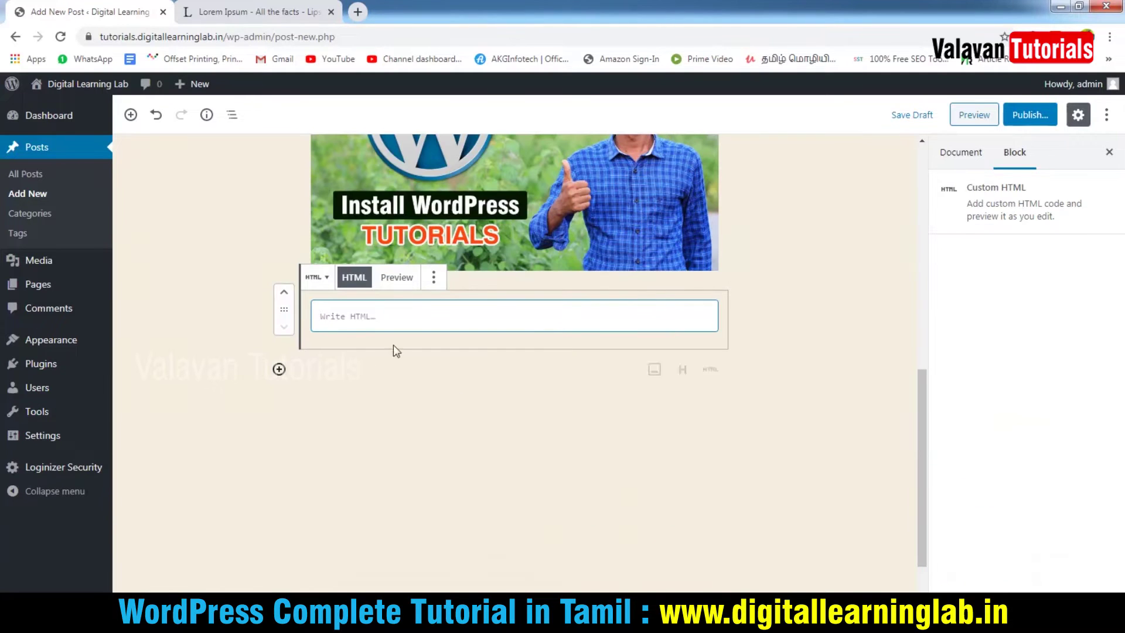
Step: Search Google for "html code" in the browser tab showing lipsum.com
left_click(268, 9)
left_click(261, 36)
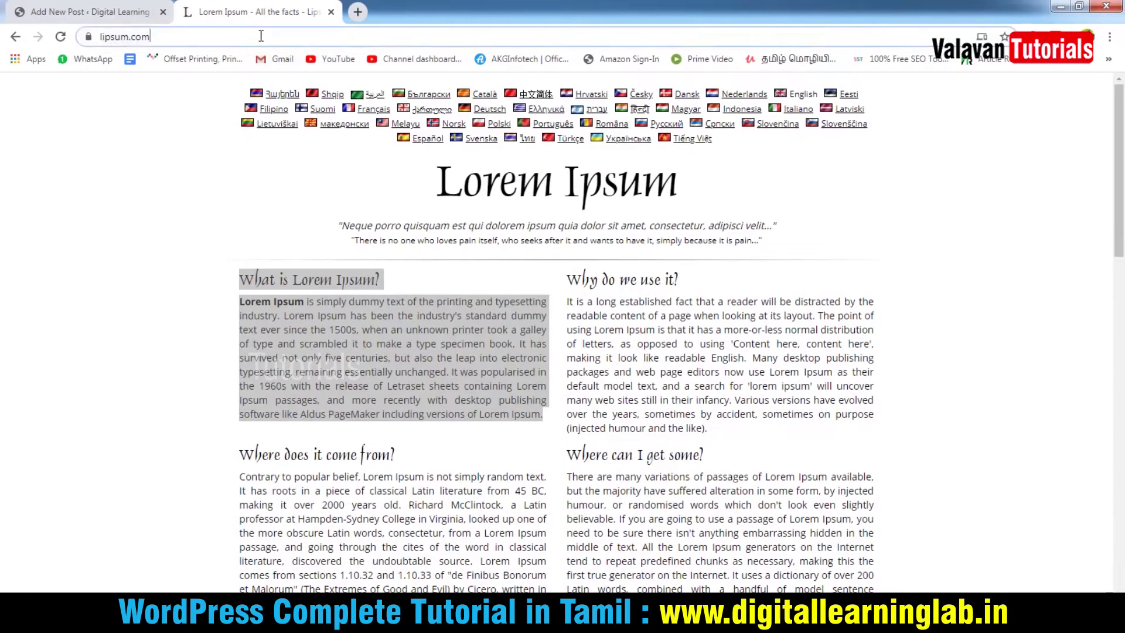
type("hmm")
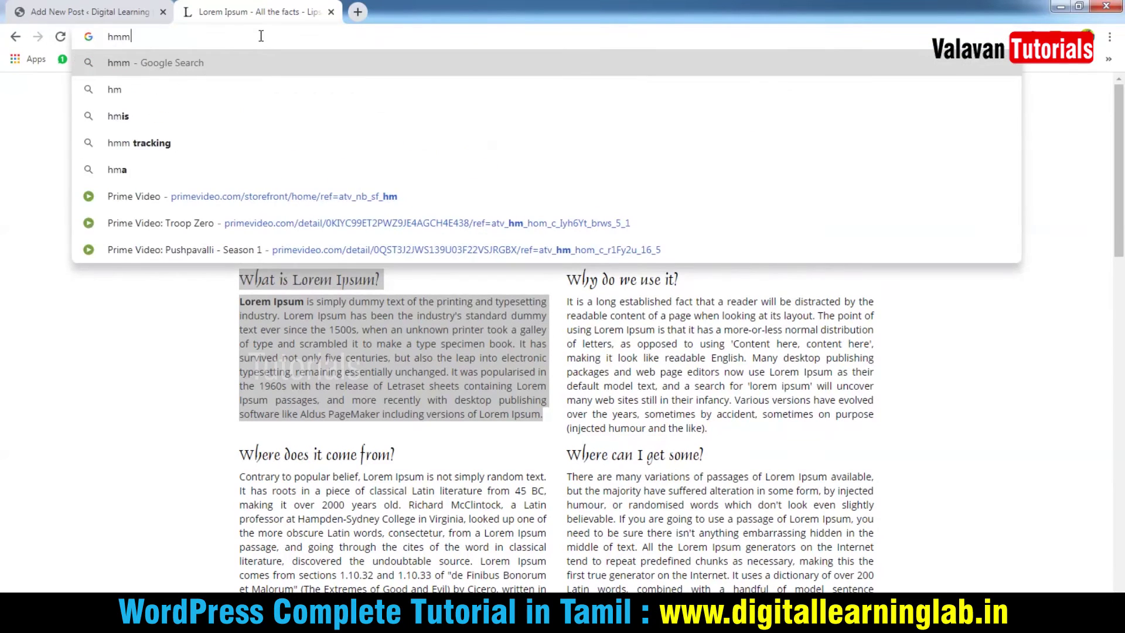
key("BackSpace")
key("BackSpace")
type("tml code")
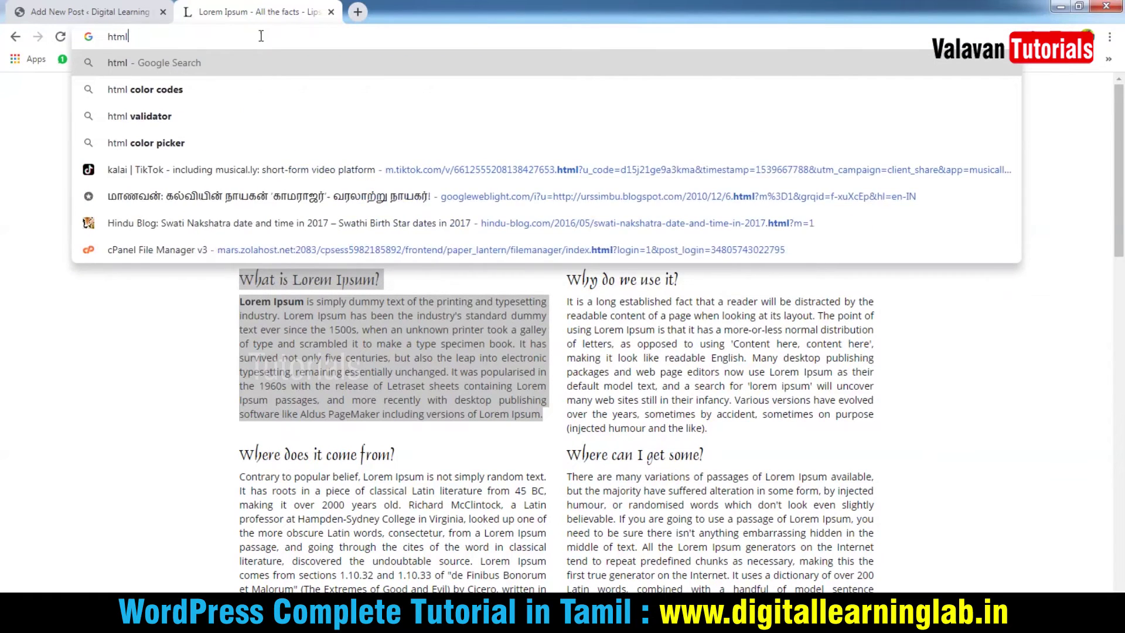
key("Return")
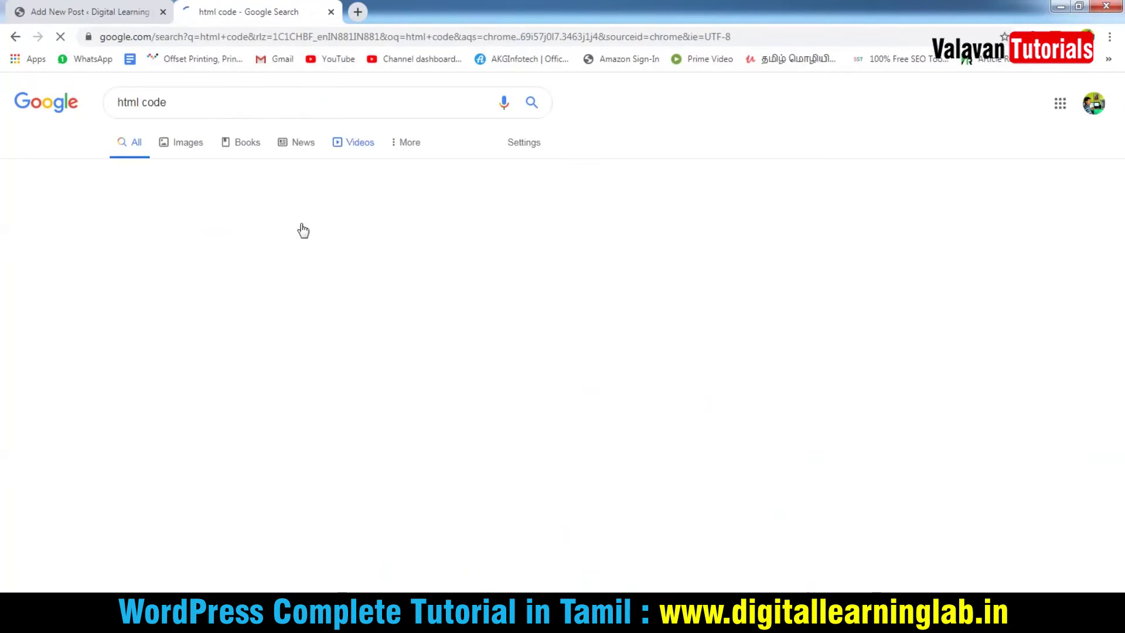
Step: Open the w3schools HTML Computer Code Elements result and go from there to the HTML Basic page
left_click(256, 225)
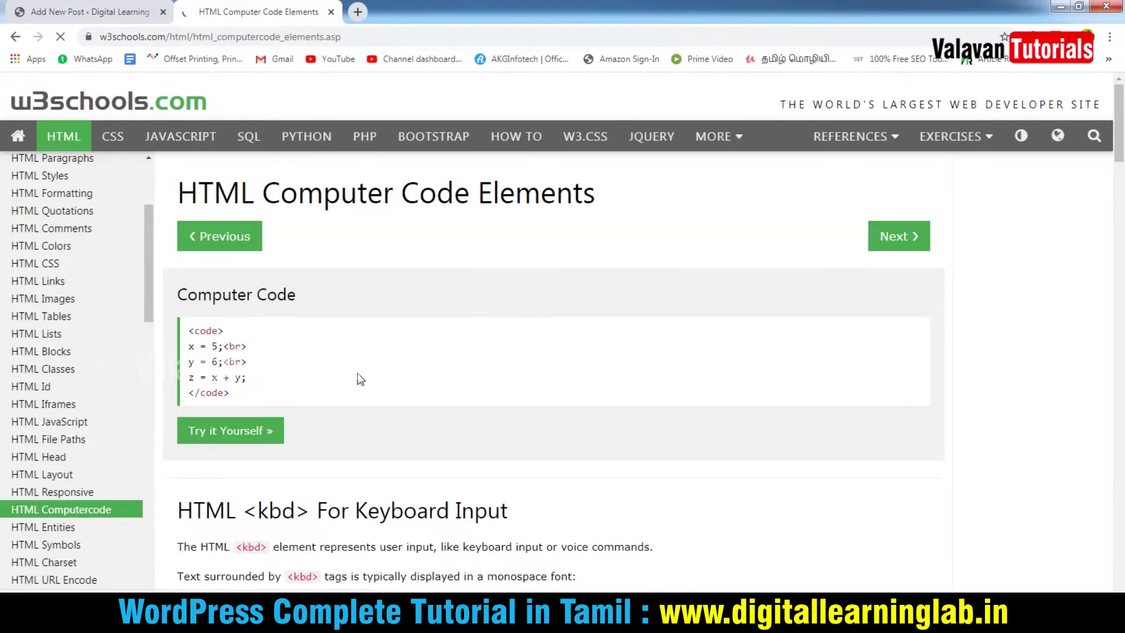
scroll(355, 410, "down", 4)
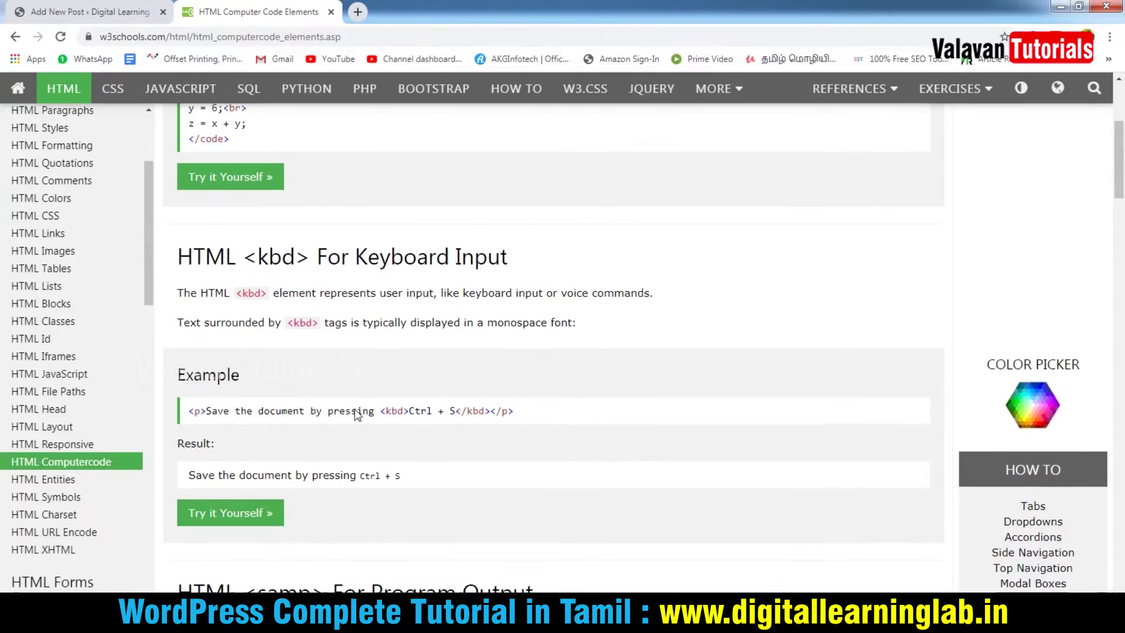
scroll(225, 379, "up", 4)
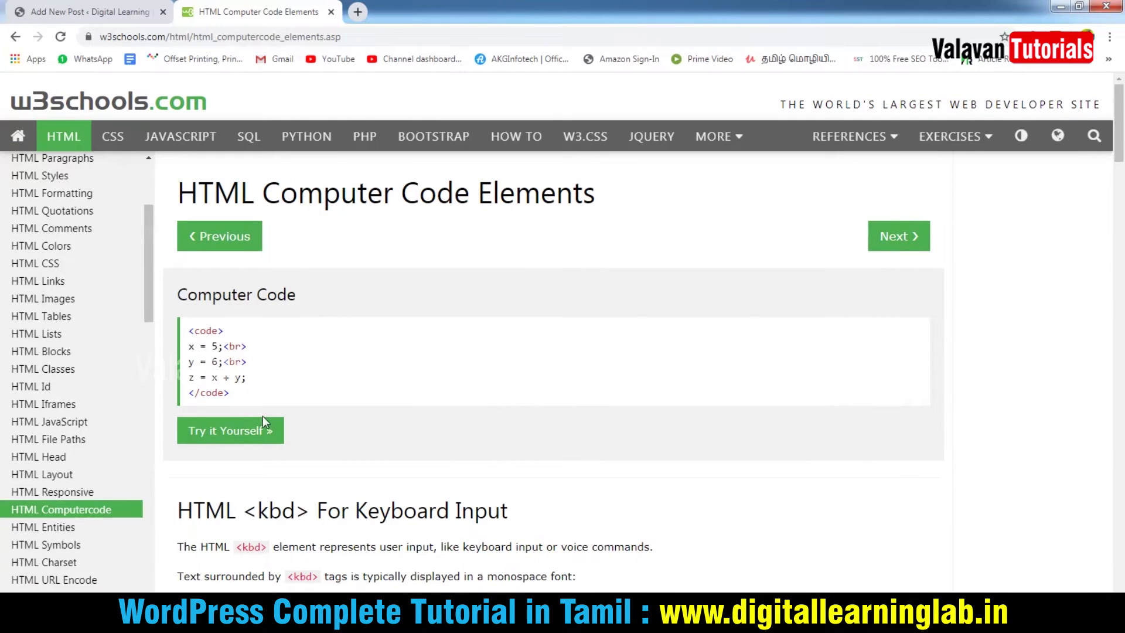
scroll(88, 346, "up", 3)
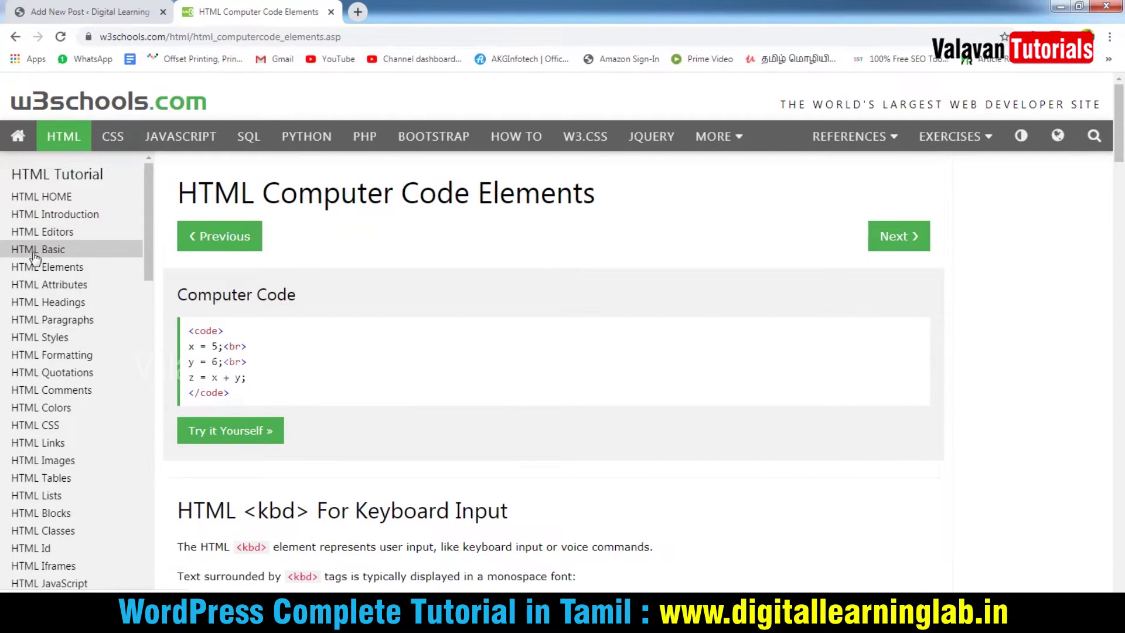
left_click(44, 251)
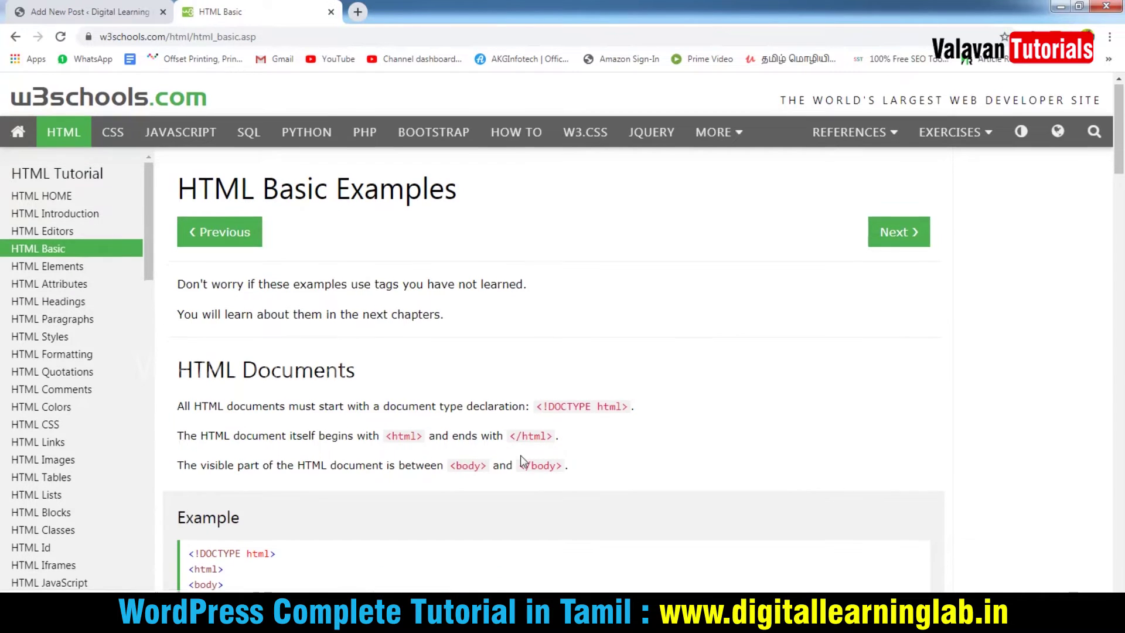
Step: Copy the line <h1>My First Heading</h1> from the first example and paste it into the post's Custom HTML block
scroll(442, 445, "down", 3)
scroll(372, 447, "down", 1)
left_click_drag(334, 338, 189, 338)
key("ctrl+c")
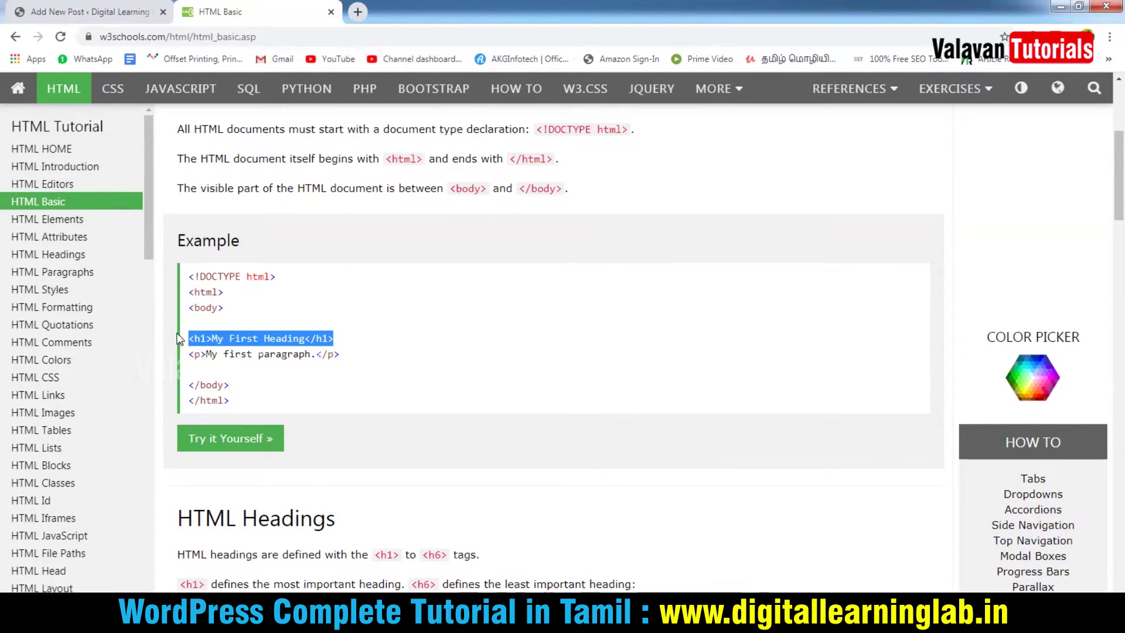
left_click(88, 12)
key("ctrl+v")
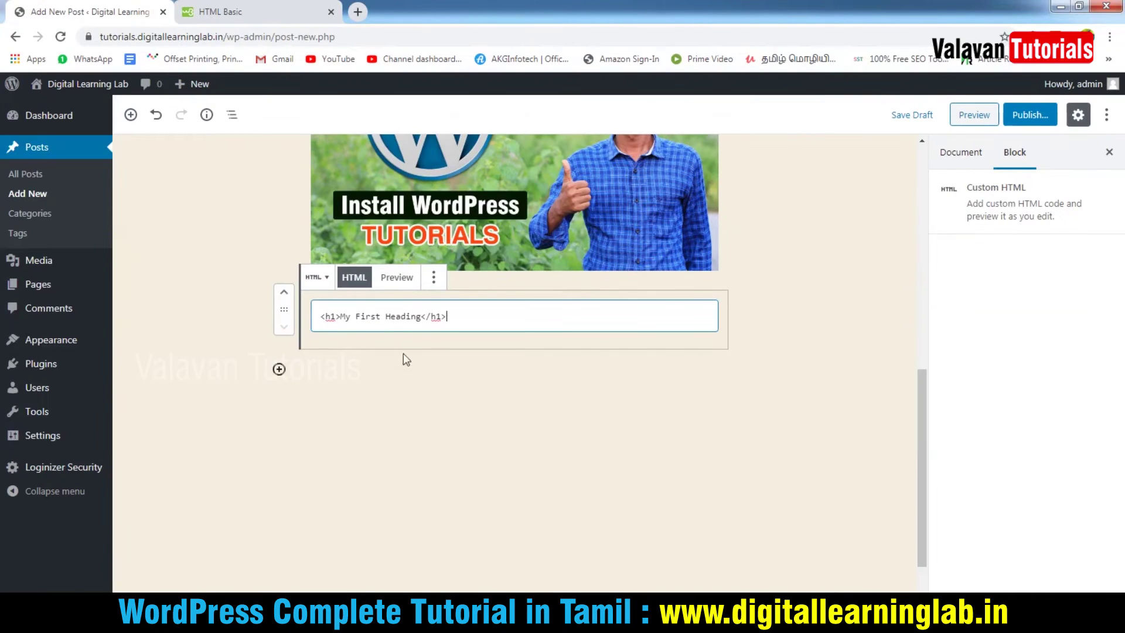
Step: Preview how the Custom HTML block renders, comparing it with its code view
left_click(368, 409)
left_click(372, 316)
left_click(381, 408)
scroll(392, 419, "up", 2)
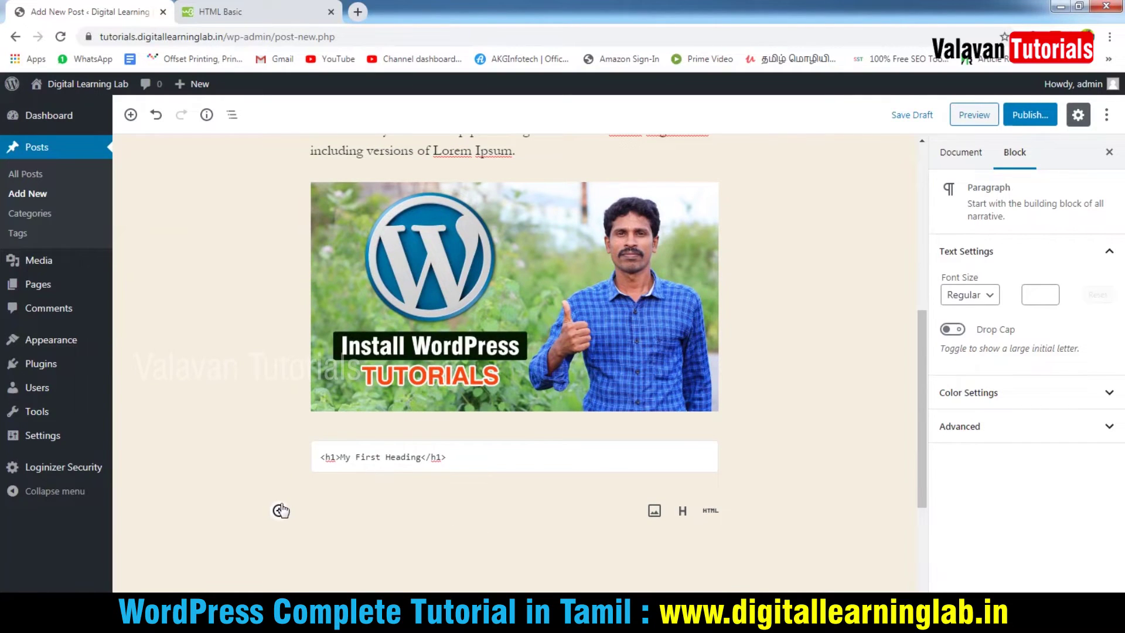
triple_click(375, 460)
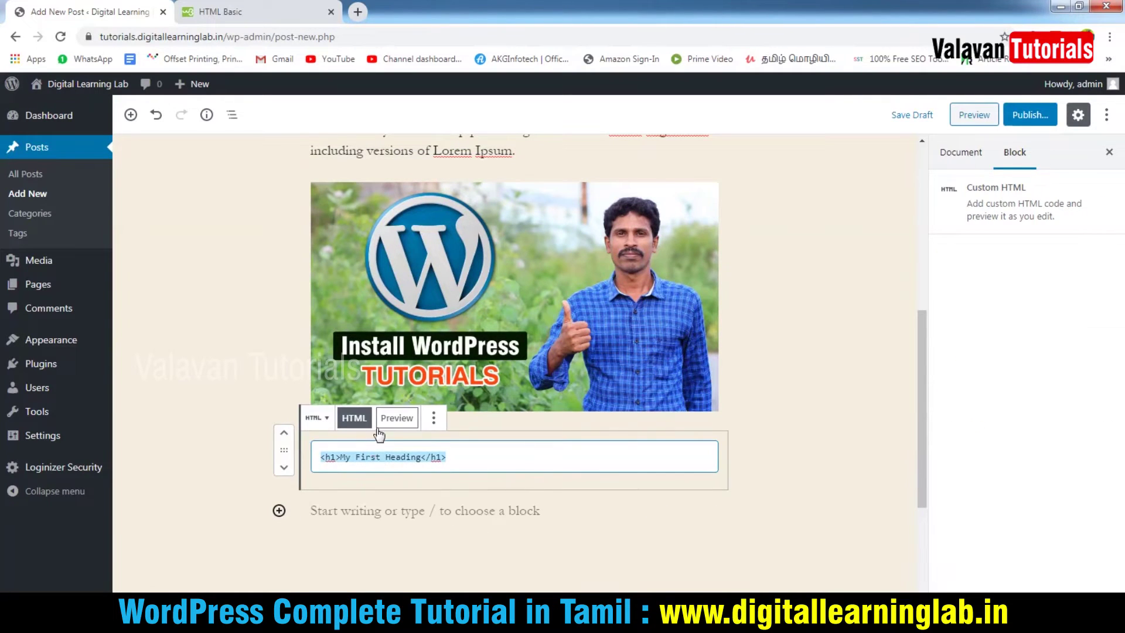
left_click(397, 418)
left_click(354, 418)
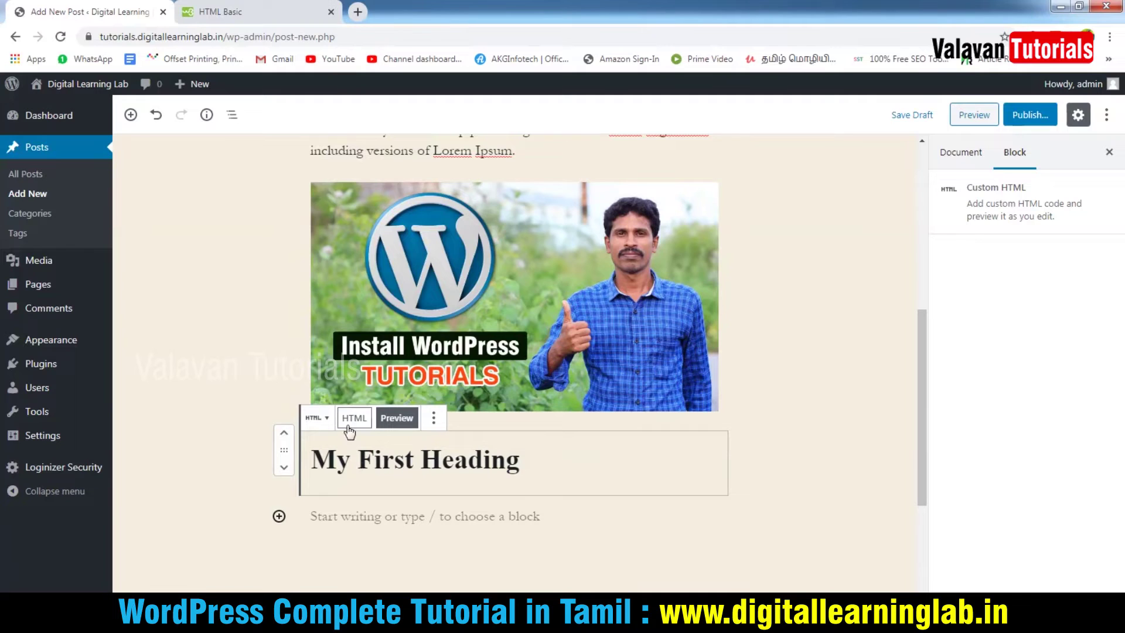
left_click(403, 425)
Step: Save the Home post as a draft and activate the Classic Editor plugin among the installed plugins
scroll(472, 448, "up", 7)
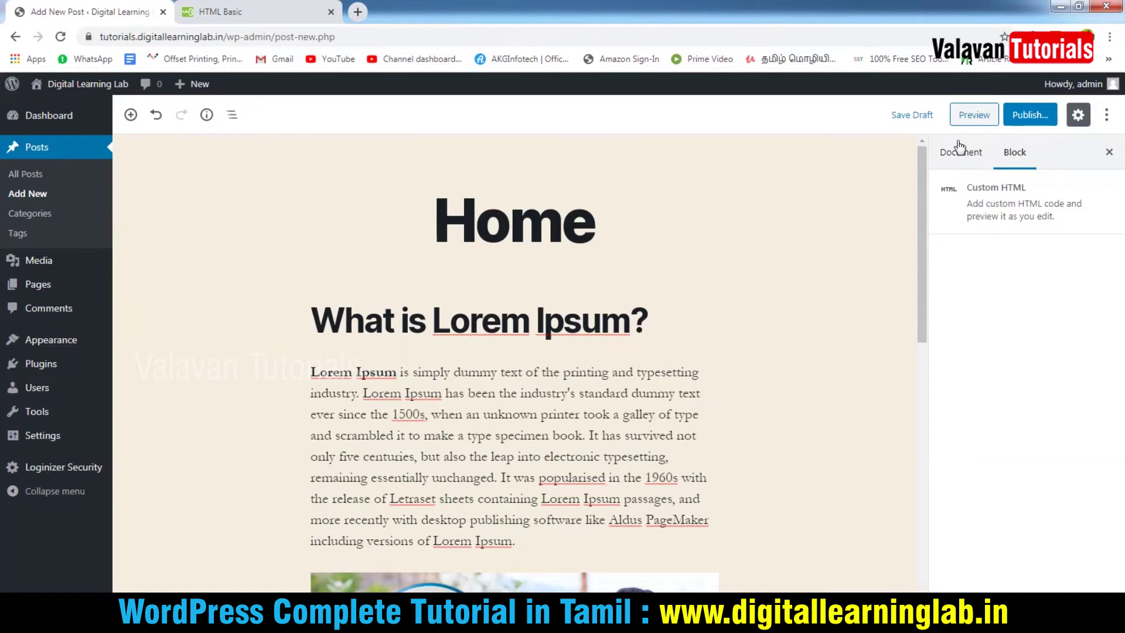
left_click(918, 115)
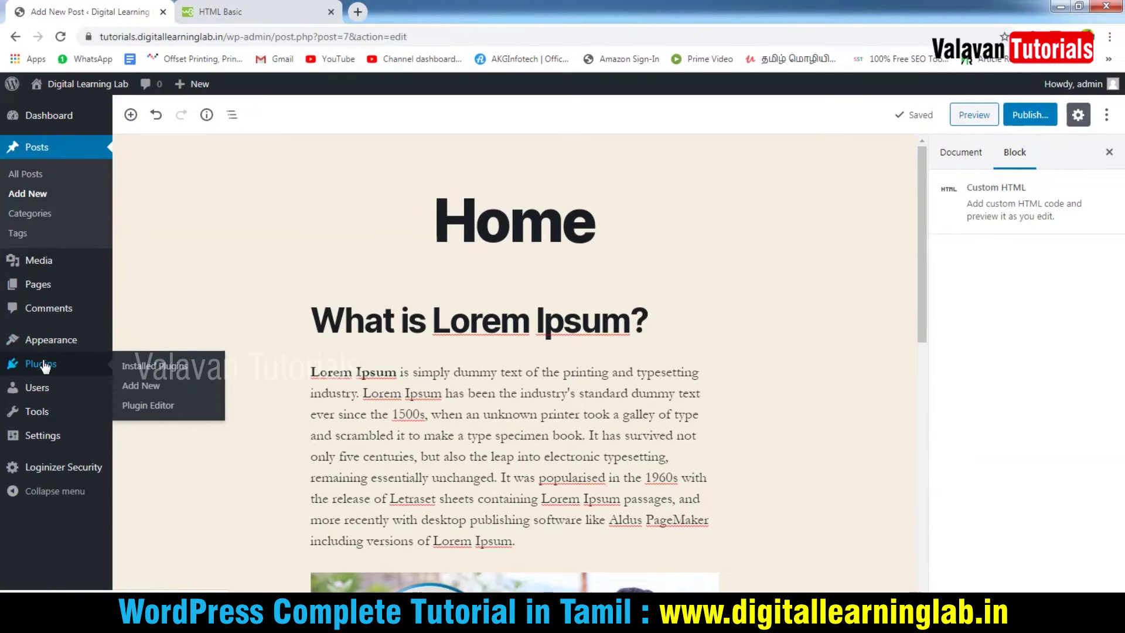
left_click(172, 366)
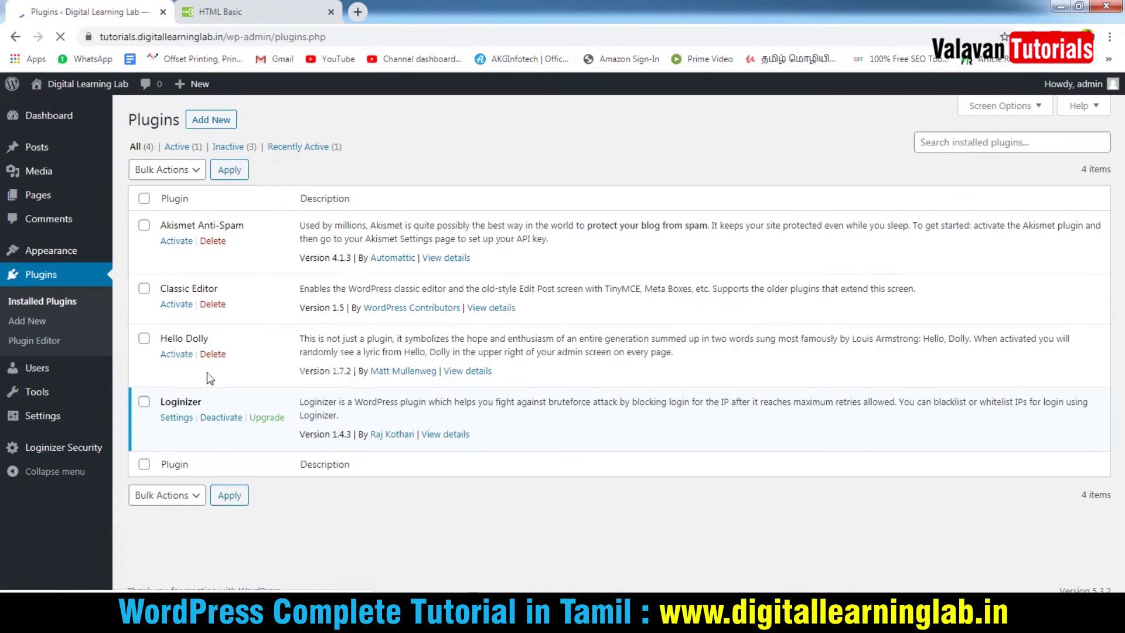
left_click(175, 305)
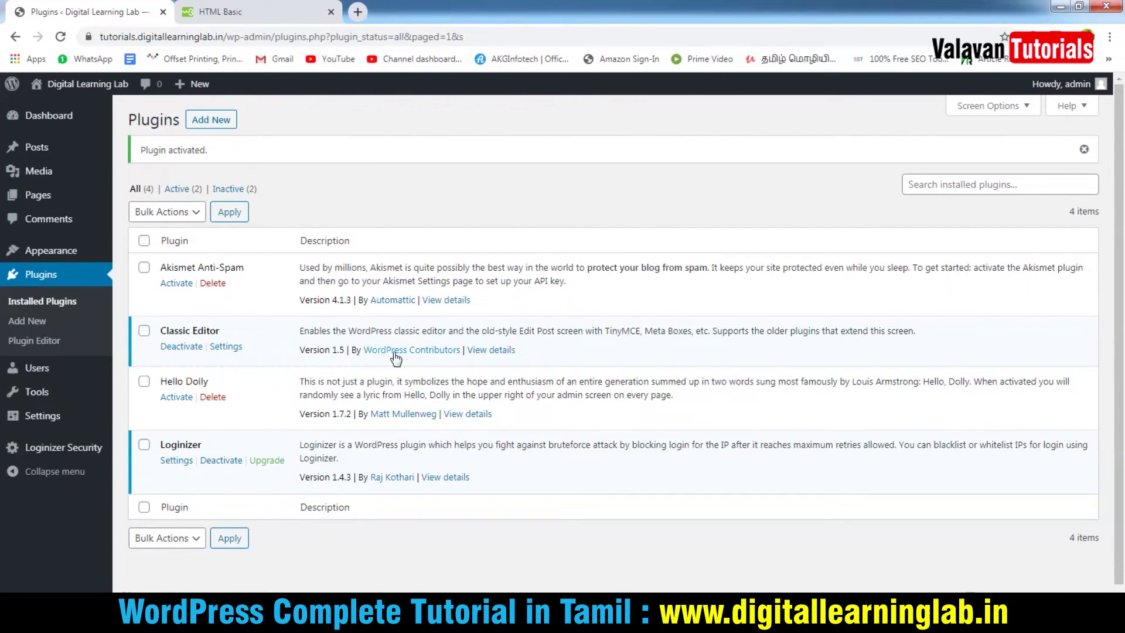
Step: Open the Home draft from the posts list for editing and look through its content in the classic editor
left_click(62, 144)
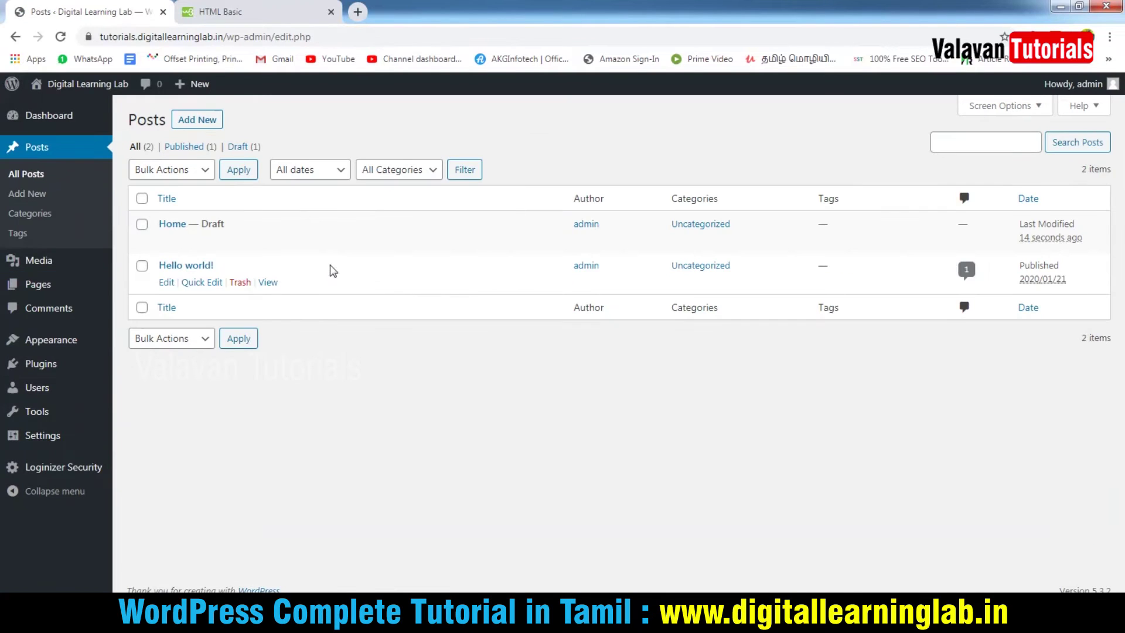
left_click(168, 242)
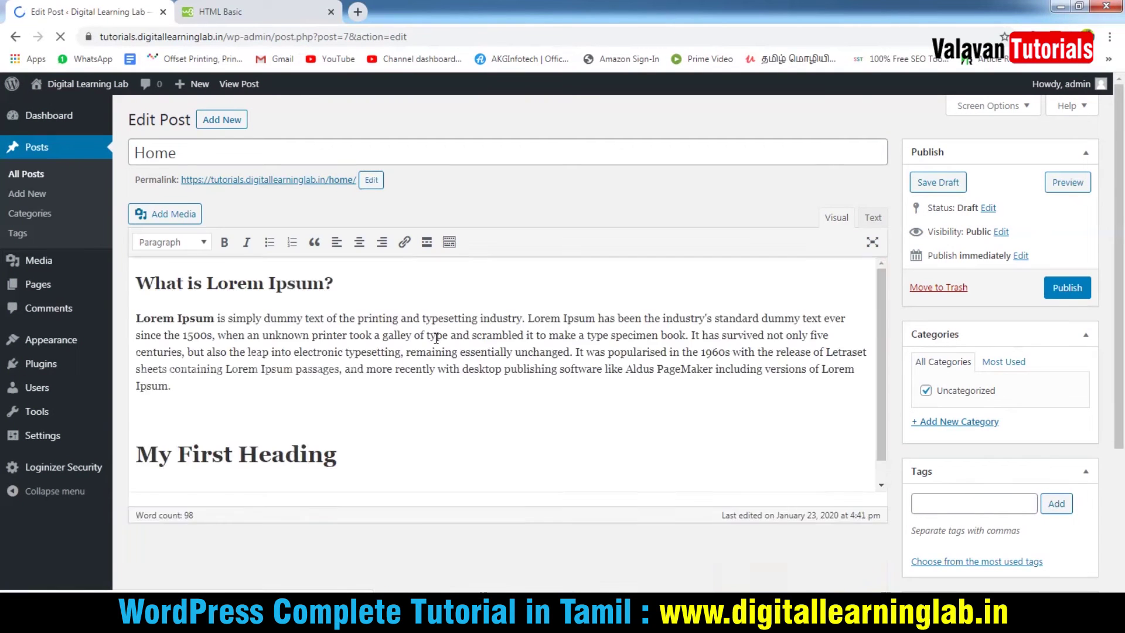
scroll(461, 375, "down", 1)
scroll(461, 375, "down", 6)
left_click(406, 361)
left_click(406, 419)
key("ctrl+a")
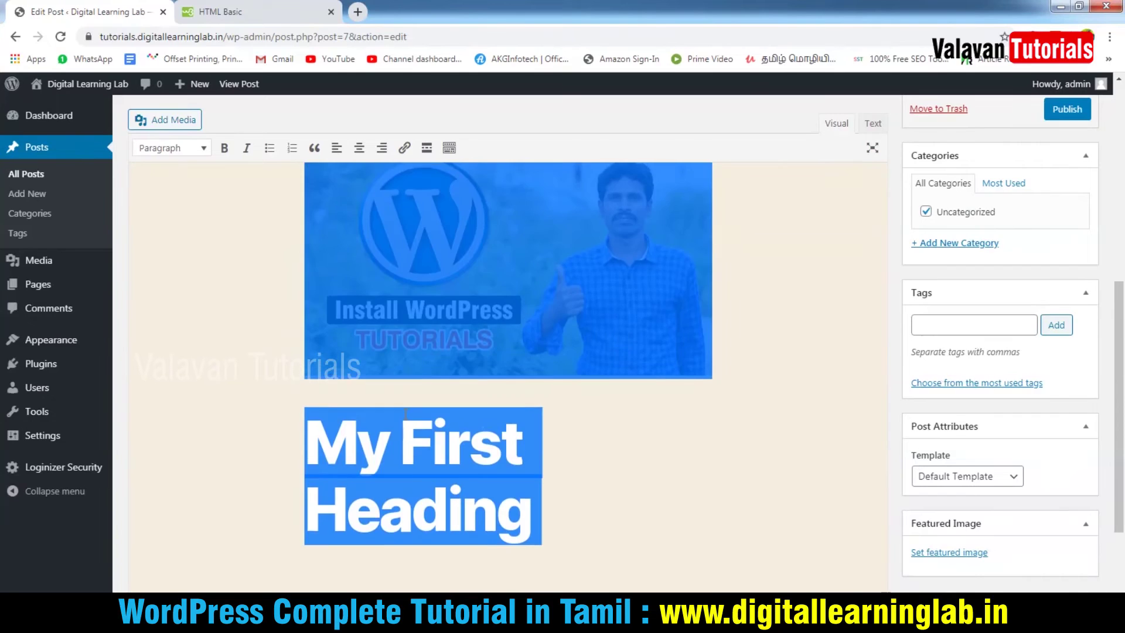
scroll(412, 401, "up", 7)
left_click(412, 401)
Step: Change the "My First Heading" text below the image to Heading 3
scroll(412, 410, "down", 8)
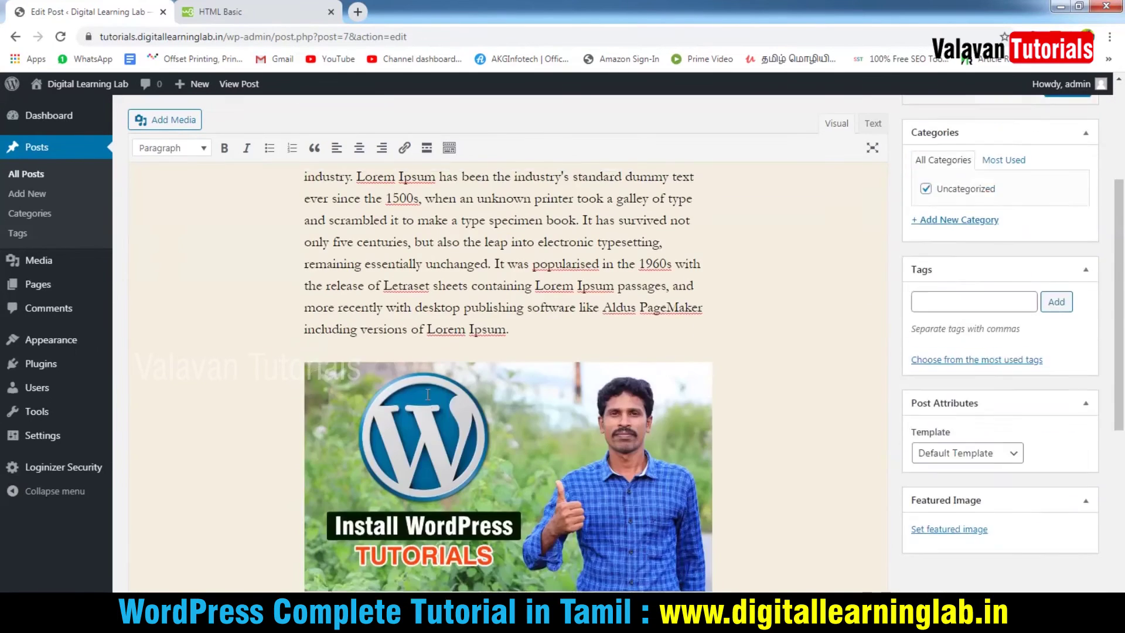
left_click(409, 436)
left_click(411, 394)
key("End")
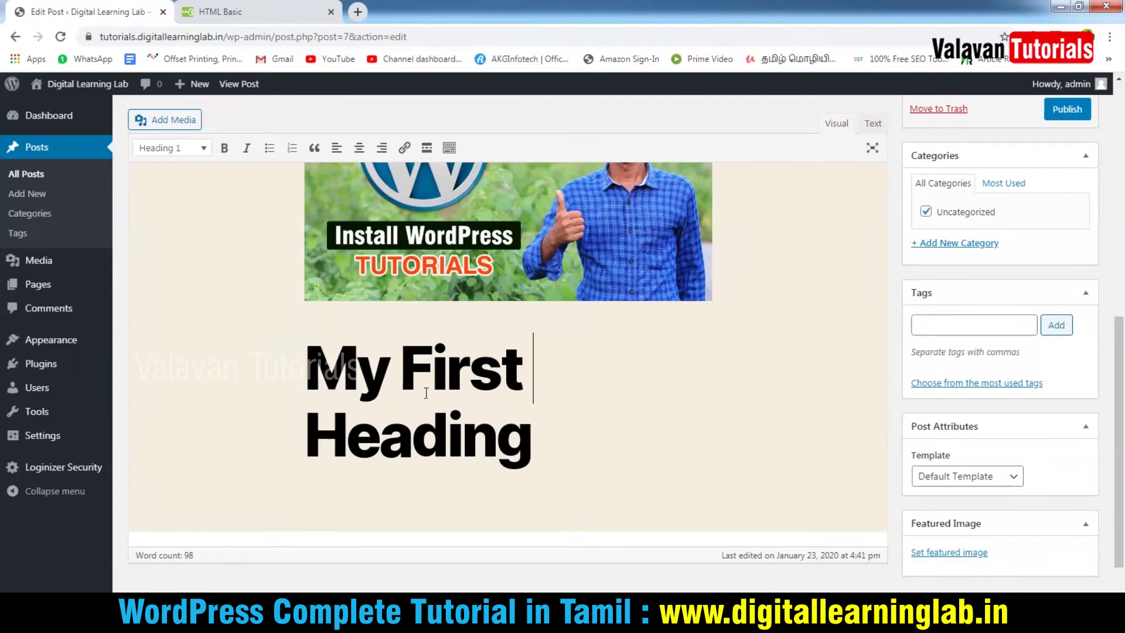
left_click(194, 148)
left_click(205, 321)
Step: Change the "What is Lorem Ipsum?" heading to Heading 3
scroll(207, 317, "up", 10)
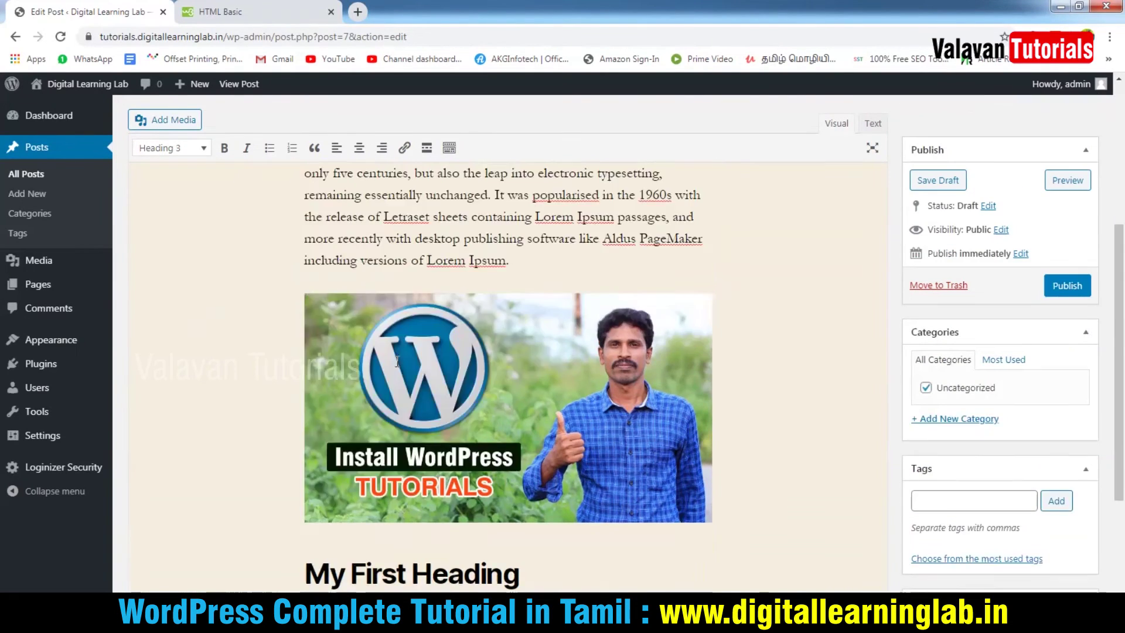
left_click(390, 212)
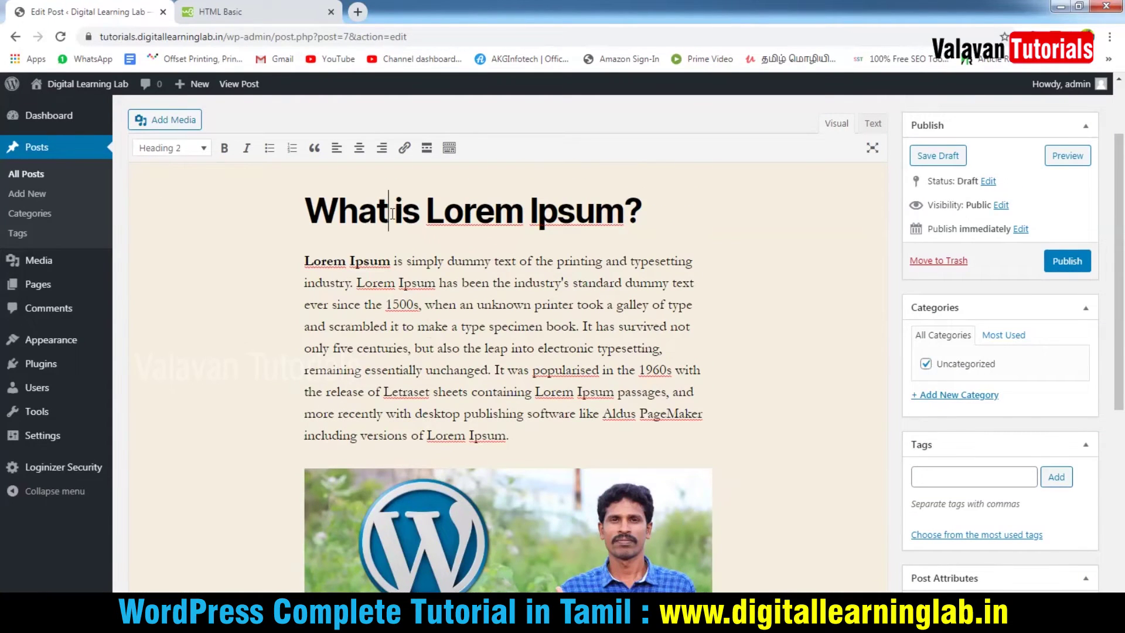
left_click(194, 148)
left_click(193, 321)
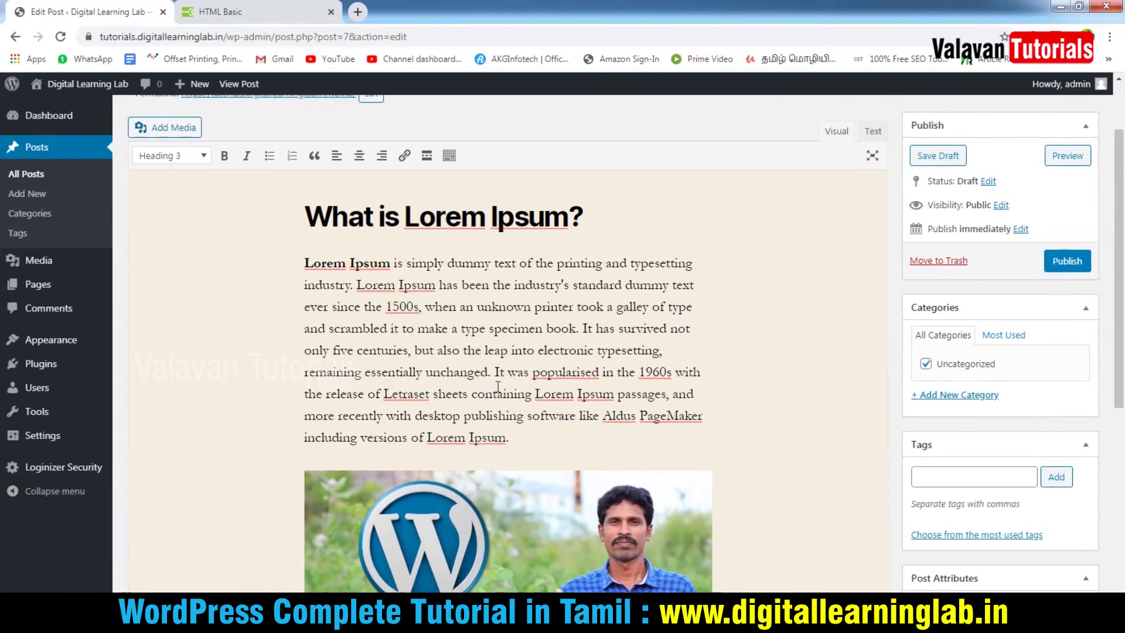
Step: Split the paragraph before "Lorem Ipsum passages" and format the second part as a bulleted list item with a blockquote
scroll(497, 386, "up", 2)
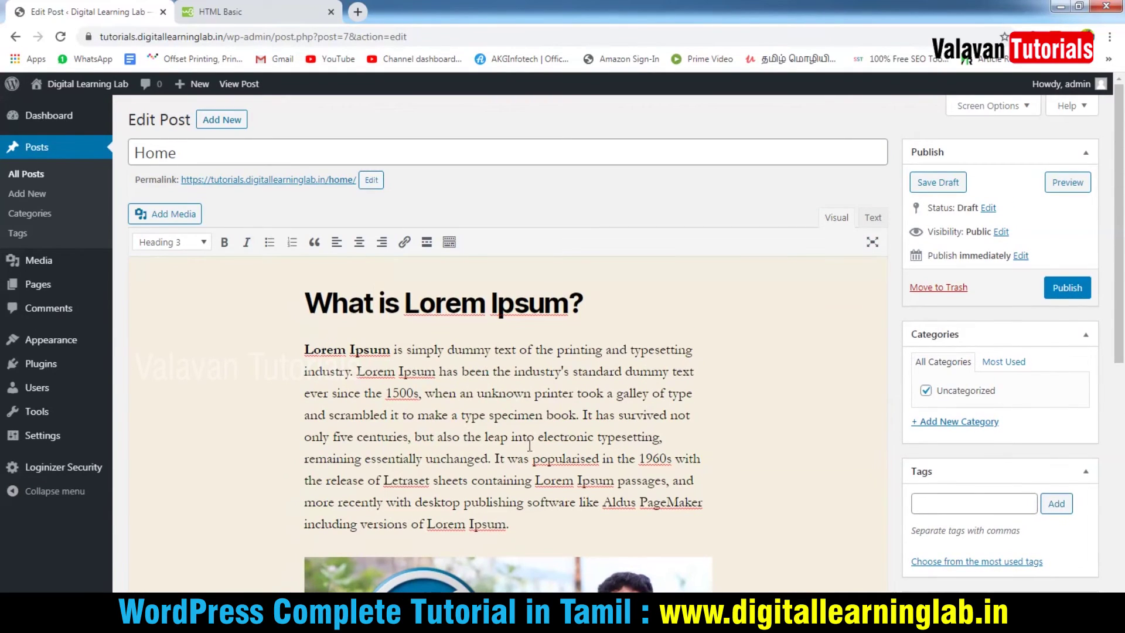
scroll(528, 445, "down", 5)
scroll(516, 306, "up", 3)
left_click(535, 338)
key("Return")
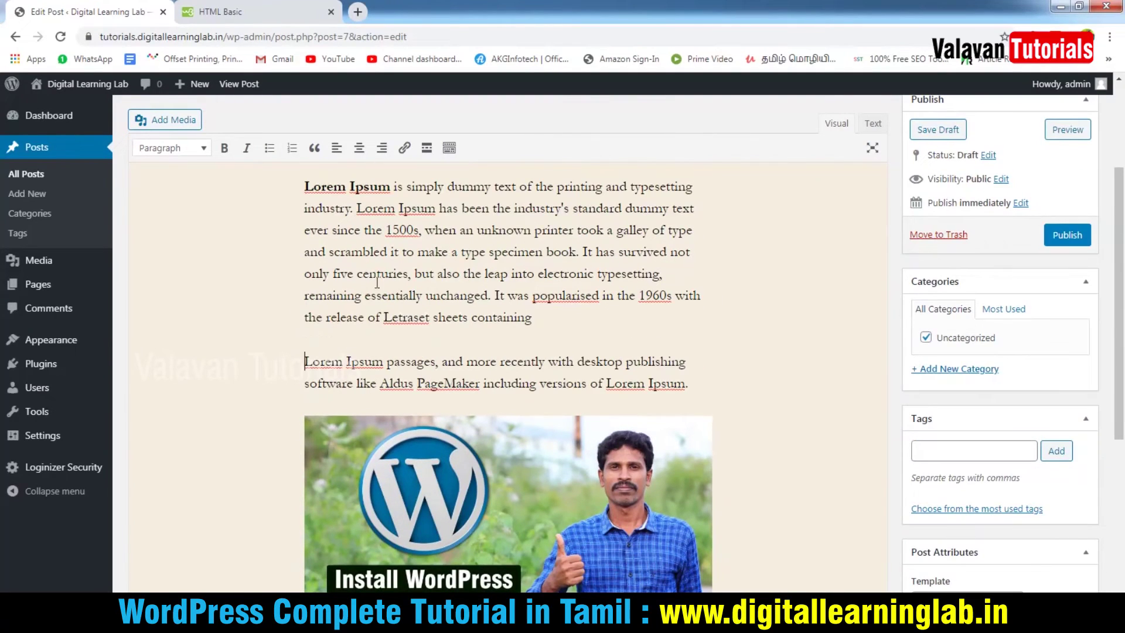
left_click(270, 149)
left_click(314, 148)
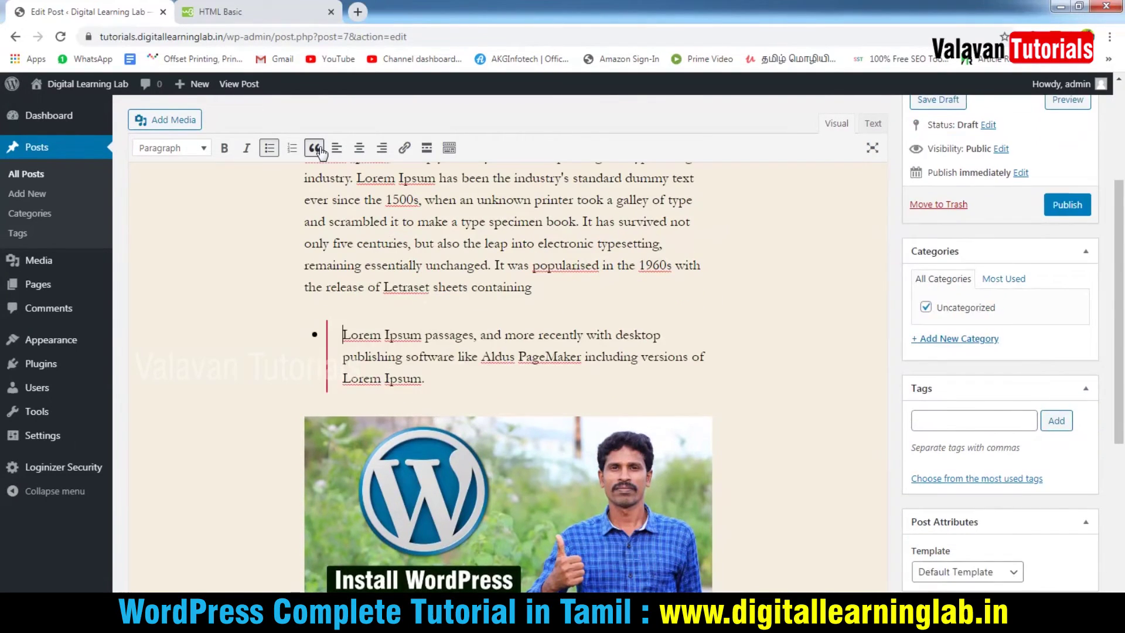
Step: Remove the bulleted list formatting from the "Lorem Ipsum passages" blockquote and open a preview of the post
left_click(270, 147)
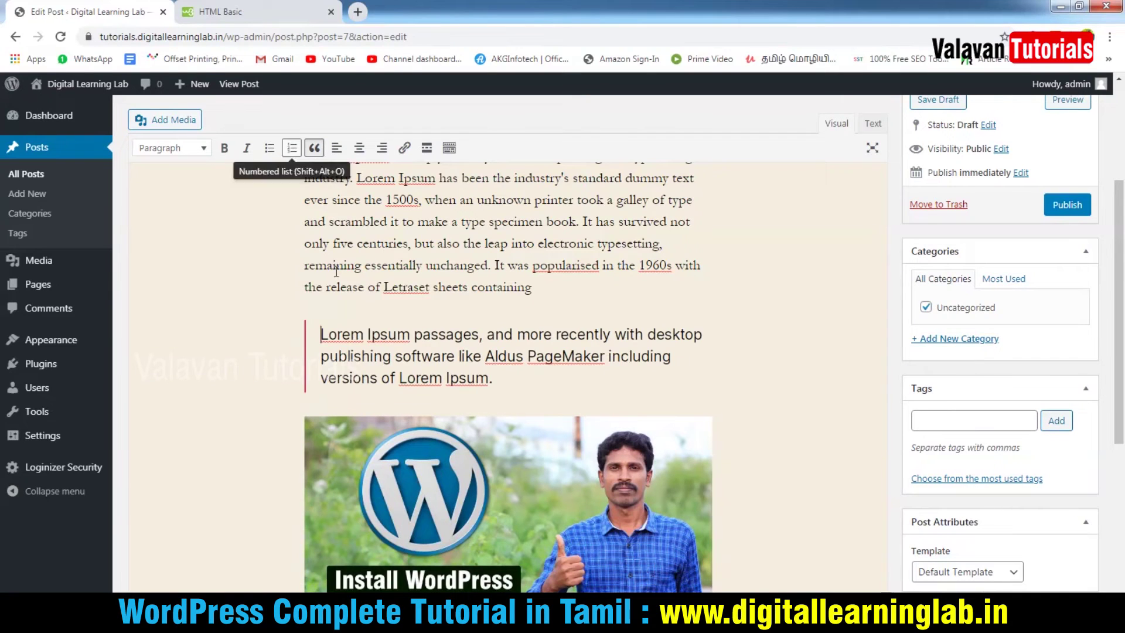
scroll(877, 264, "up", 4)
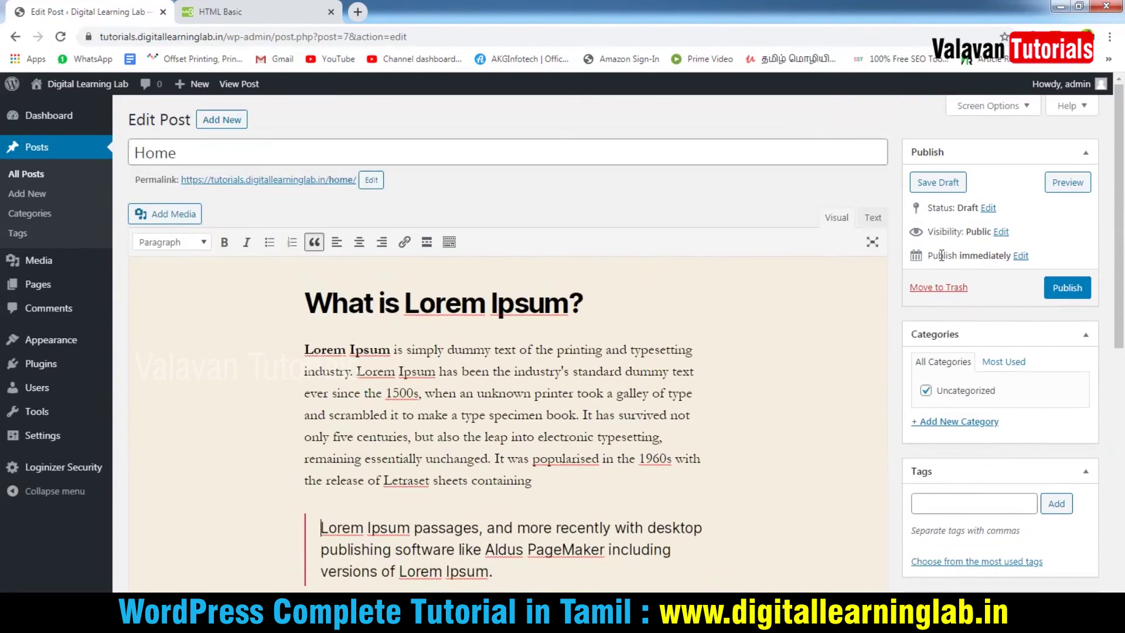
left_click(1072, 181)
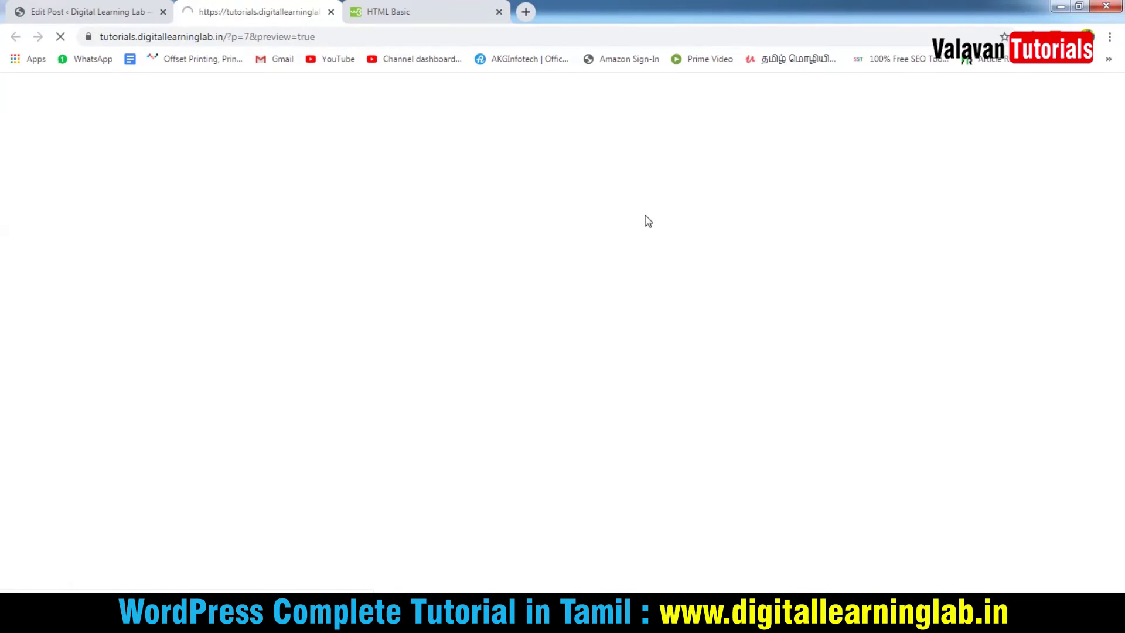
Step: Return to the post editor and split the first paragraph with breaks after "wh", "an unknown pr", "inter took a galle" and "y of type and scra"
left_click(105, 11)
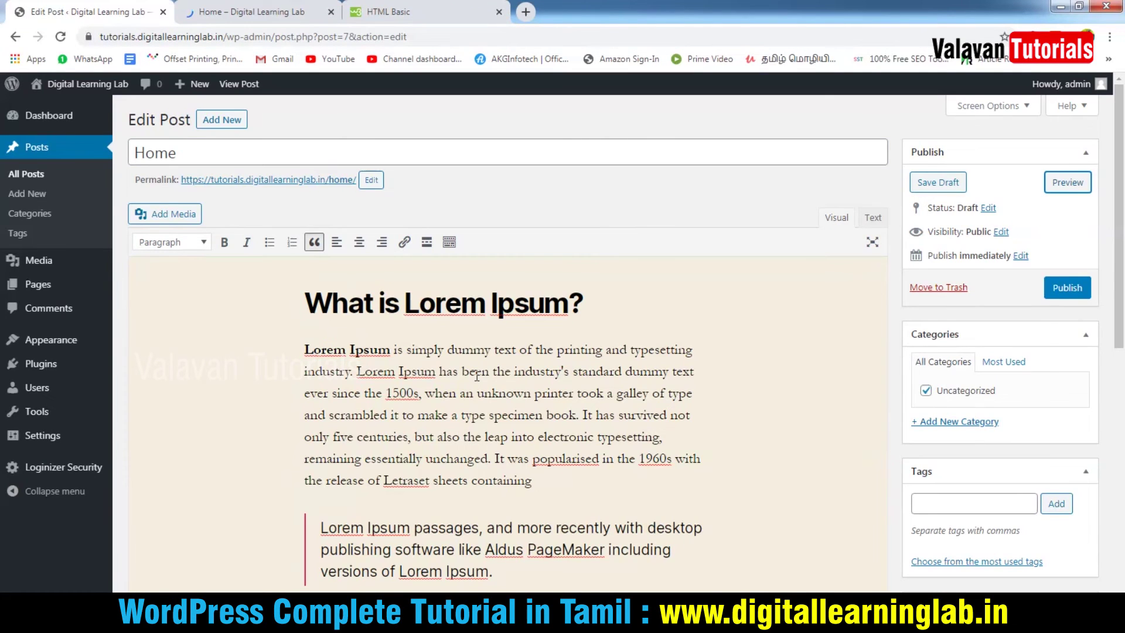
scroll(477, 377, "down", 8)
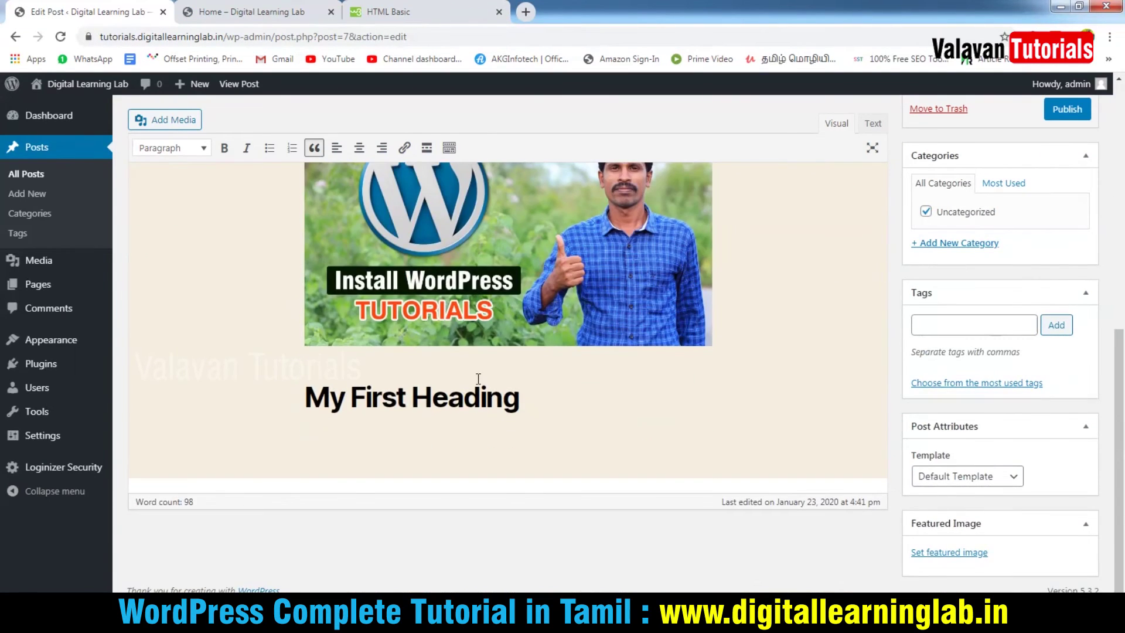
scroll(477, 378, "up", 5)
left_click(444, 258)
key("Return")
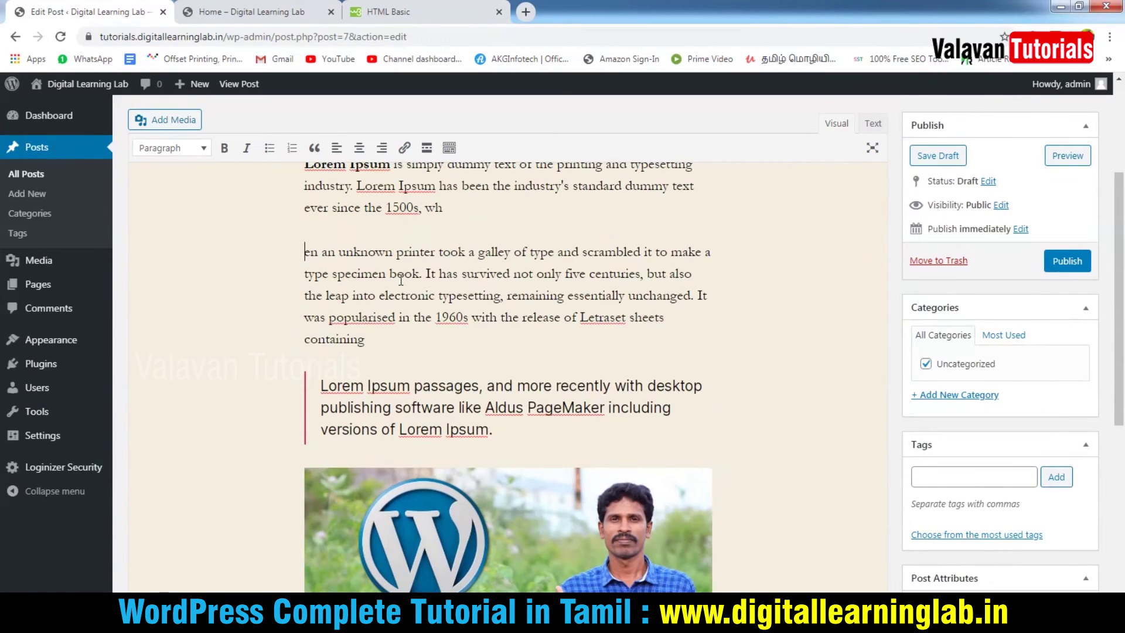
left_click(409, 254)
key("Return")
left_click(400, 274)
key("Return")
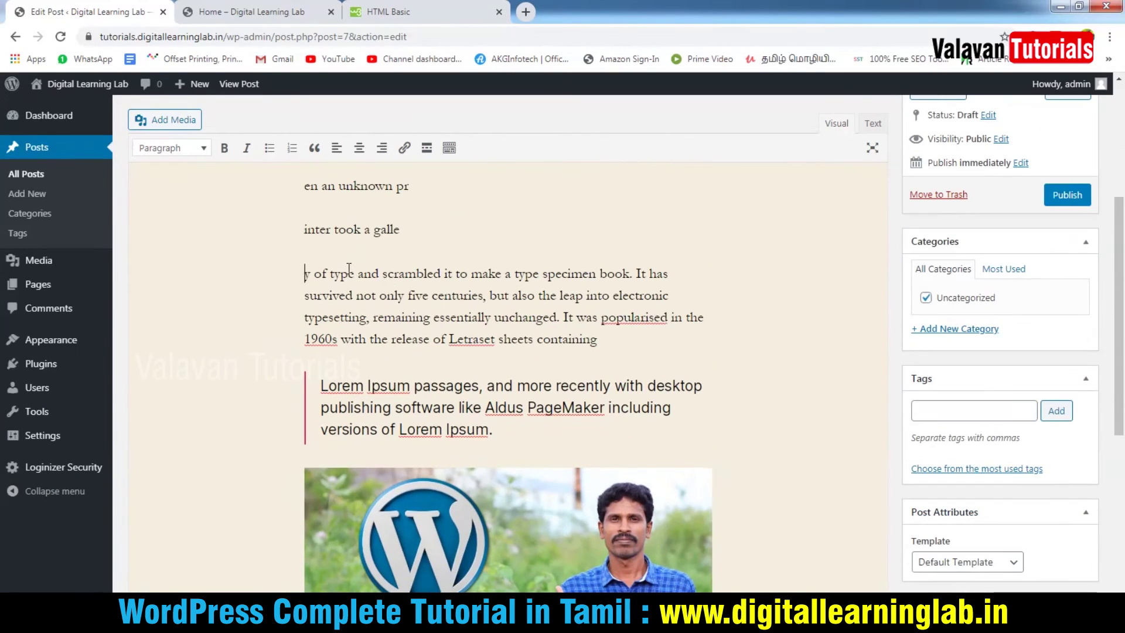
left_click(406, 275)
key("Return")
scroll(451, 345, "up", 2)
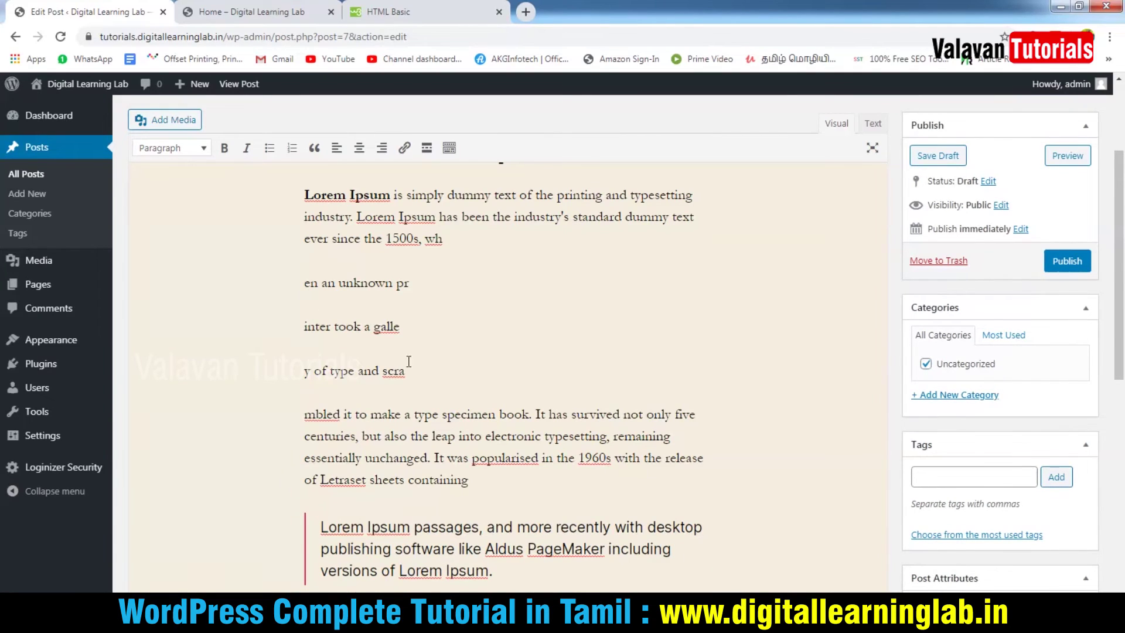
Step: Format the three short lines from "en an unknown pr" to "y of type and scra" as a numbered list
left_click_drag(419, 371, 304, 283)
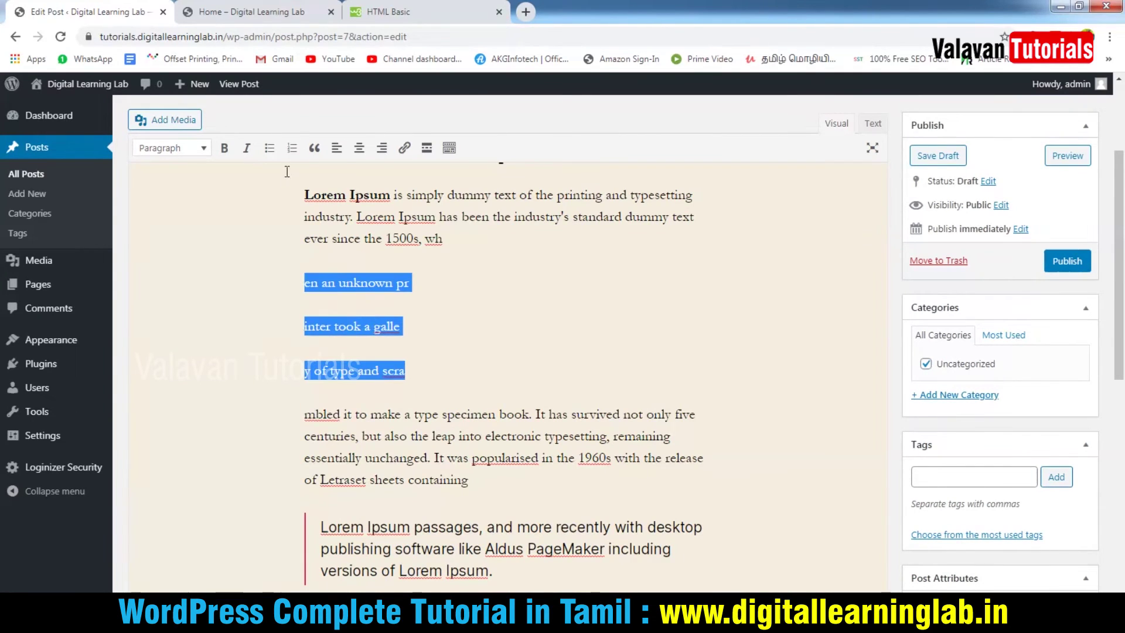
left_click(292, 149)
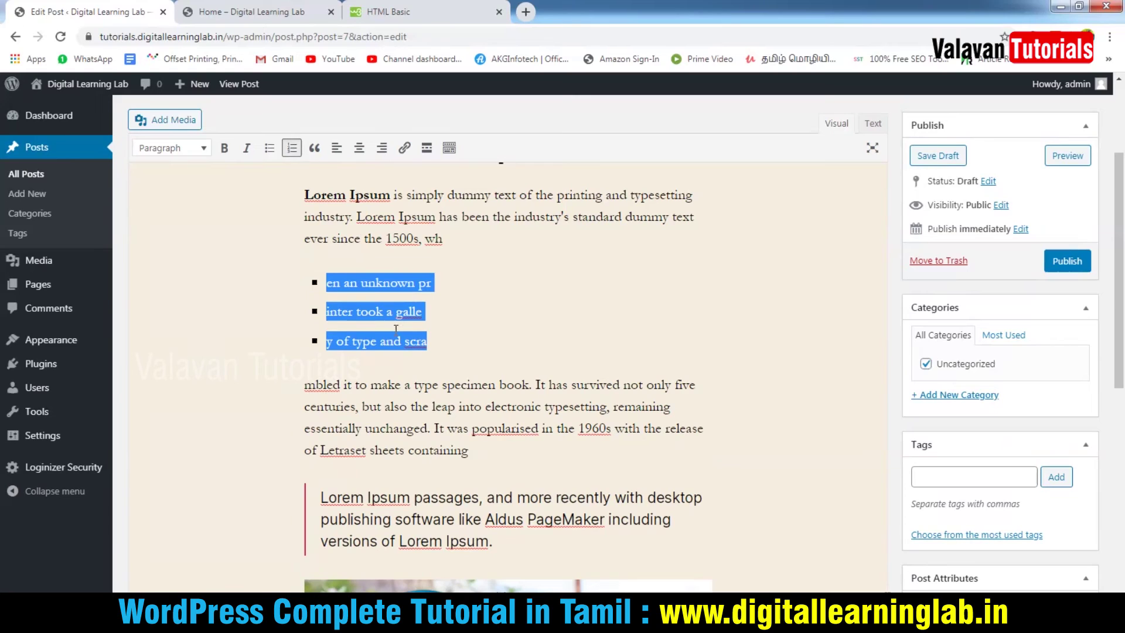
left_click(382, 282)
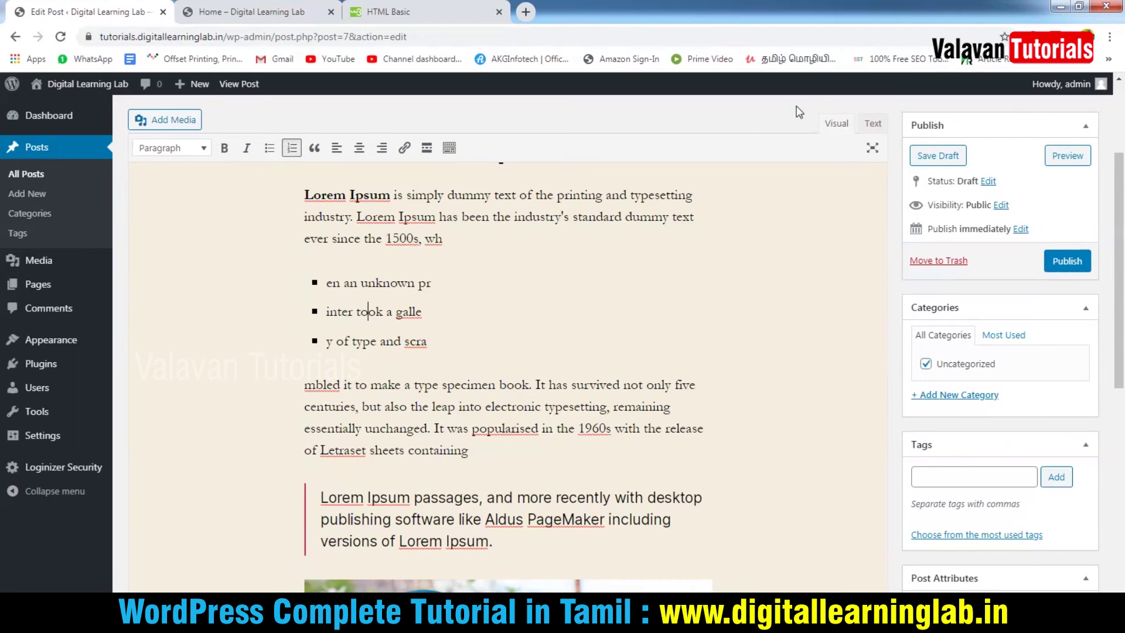
Step: Examine the Home post's heading, paragraph, blockquote and image in the preview, reload the page to check it again, and close the preview
left_click(293, 11)
scroll(664, 378, "down", 10)
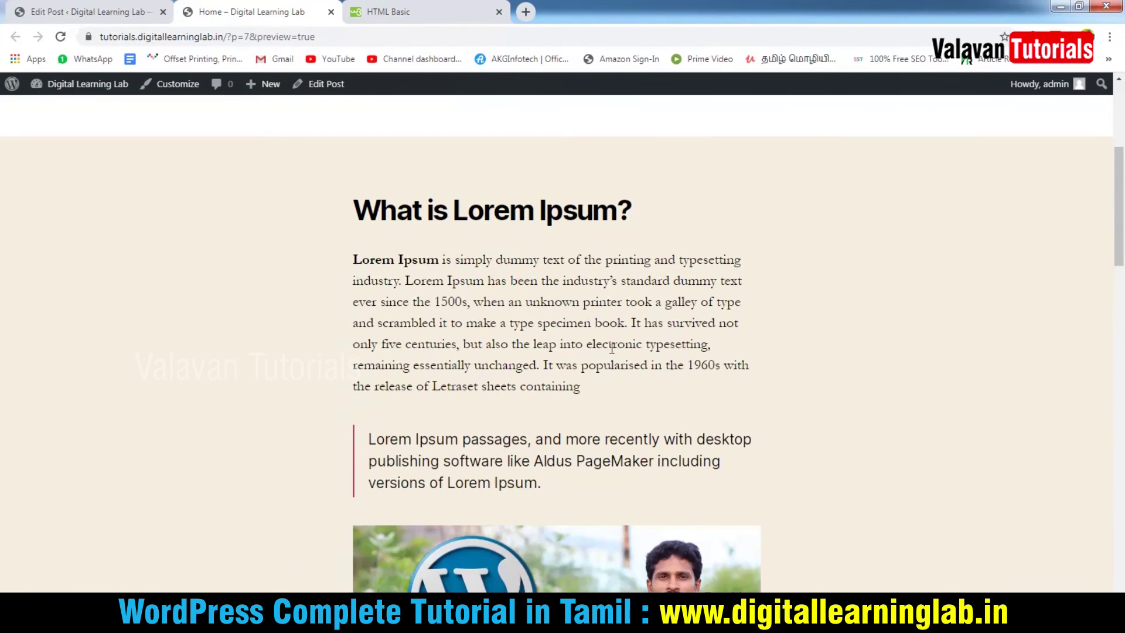
scroll(572, 371, "up", 5)
scroll(574, 338, "up", 5)
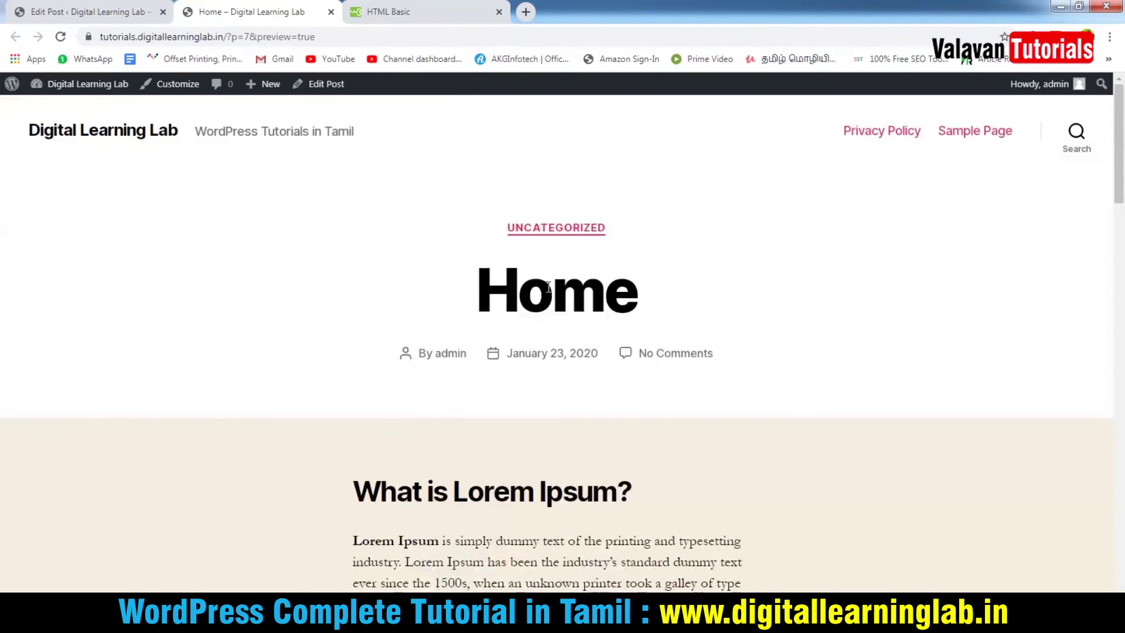
left_click(170, 85)
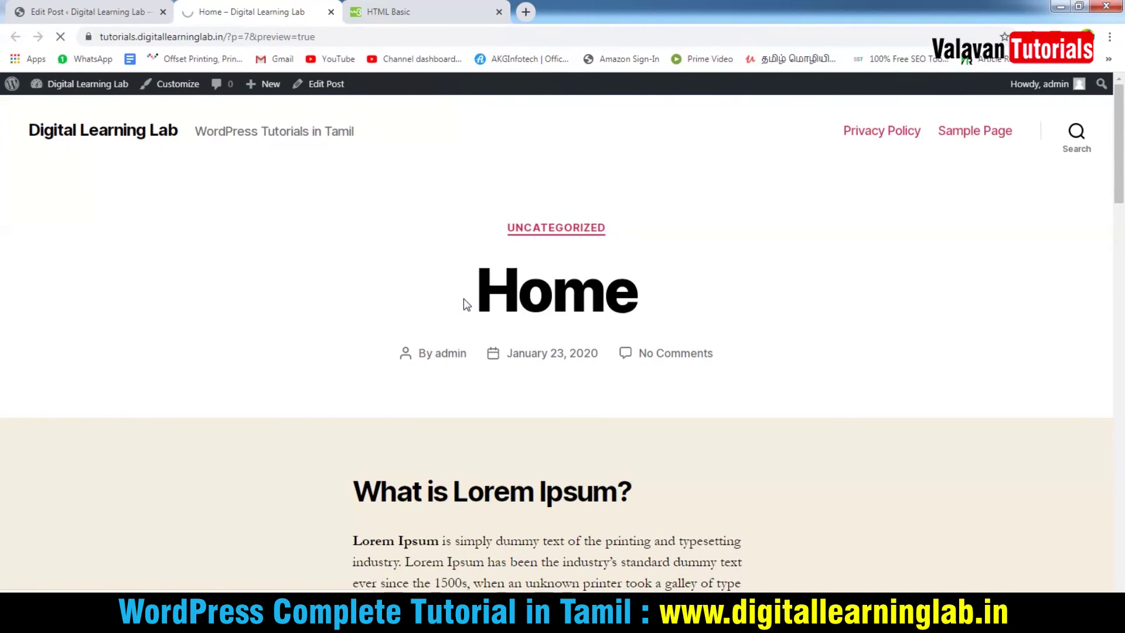
scroll(537, 351, "down", 5)
scroll(571, 428, "down", 2)
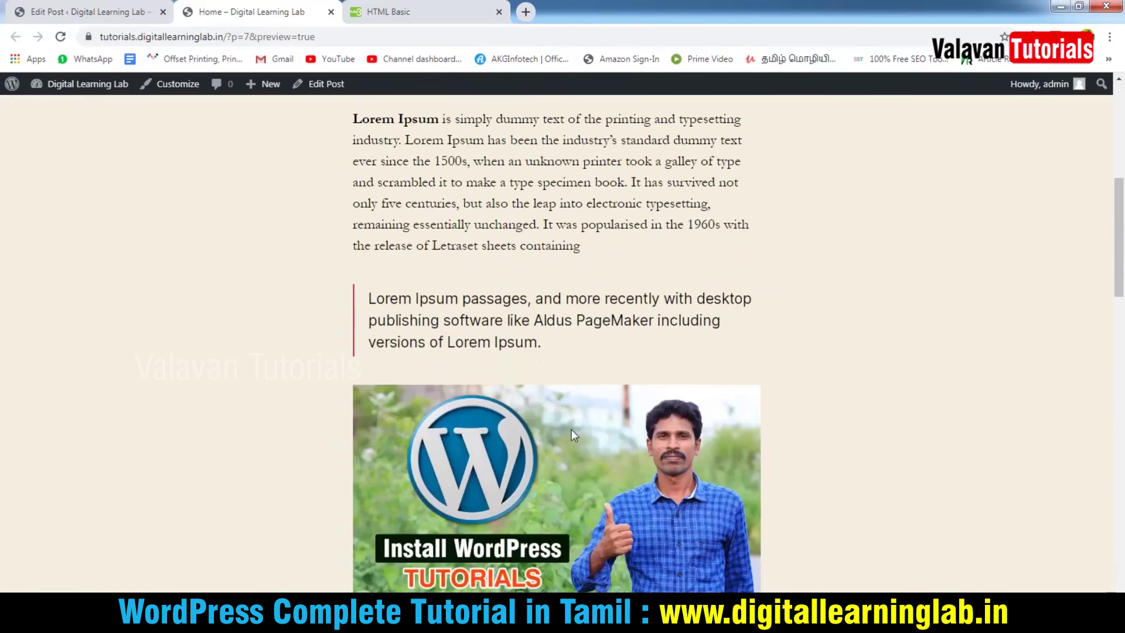
scroll(527, 352, "up", 6)
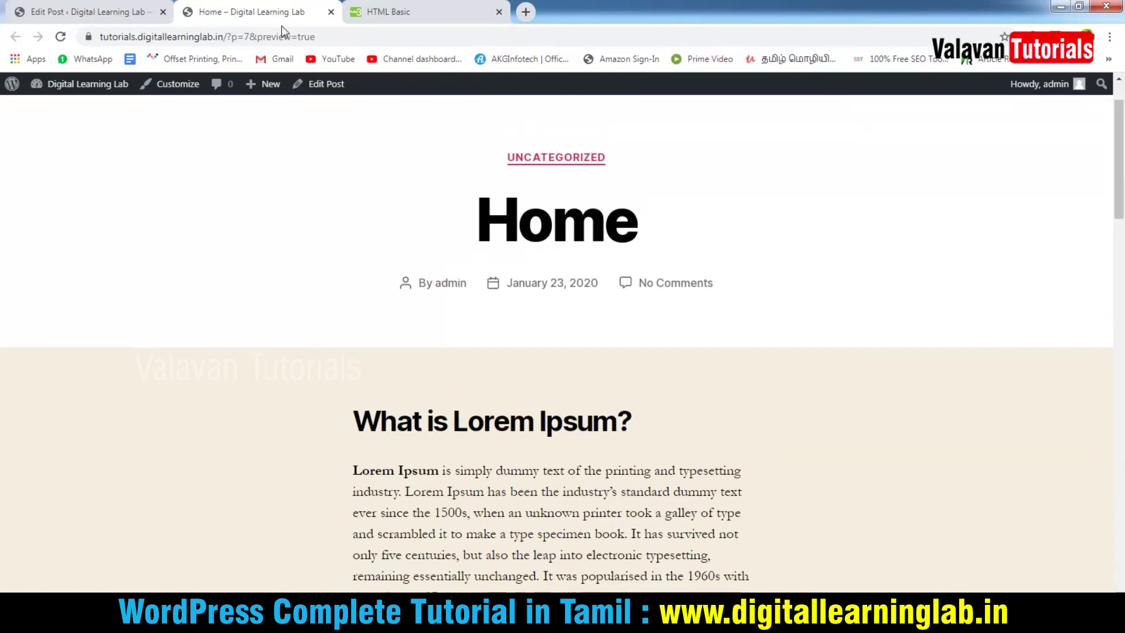
left_click(331, 11)
Step: Save the Home post as a draft with the new list formatting
scroll(497, 364, "up", 1)
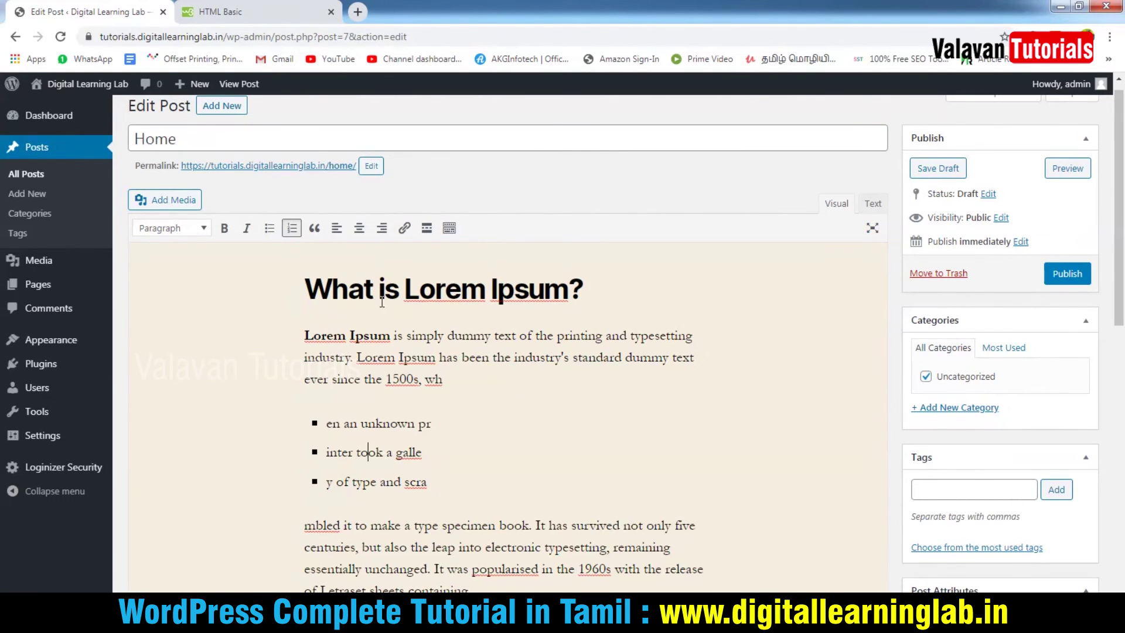
scroll(375, 293, "up", 1)
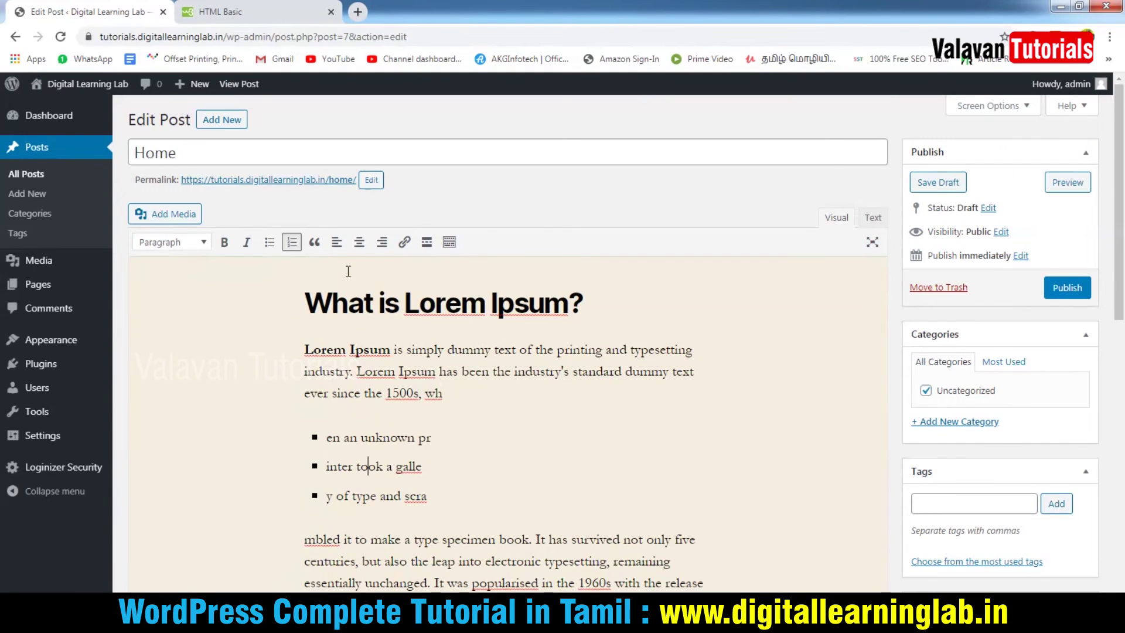
left_click(945, 186)
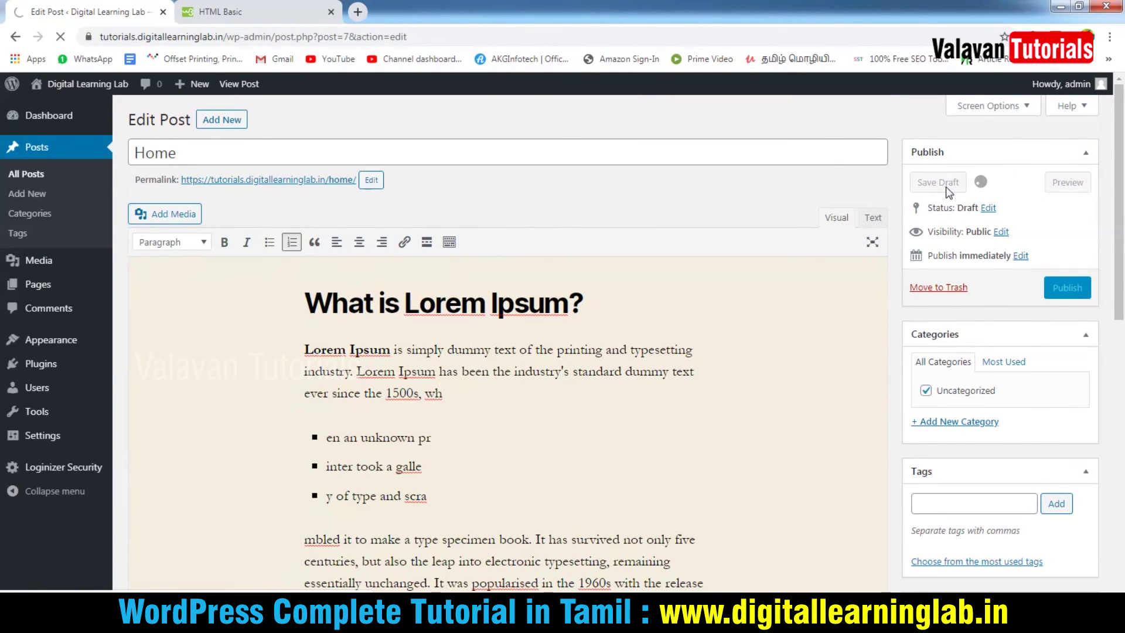